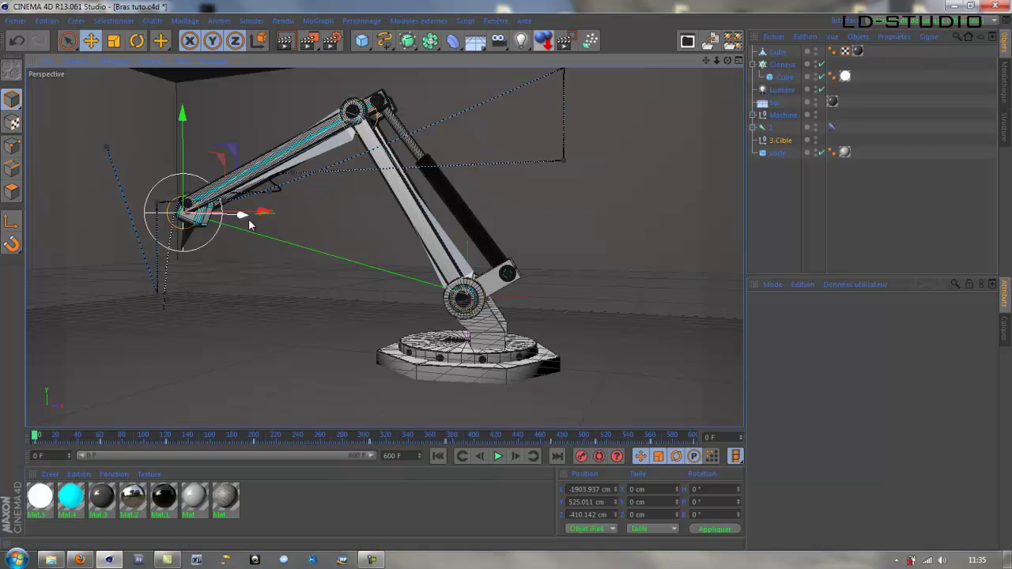
Shift the 3.Cible target inward along X to flex the arm, and switch to the project porjet tutoooo.c4d
drag(266, 215, 317, 266)
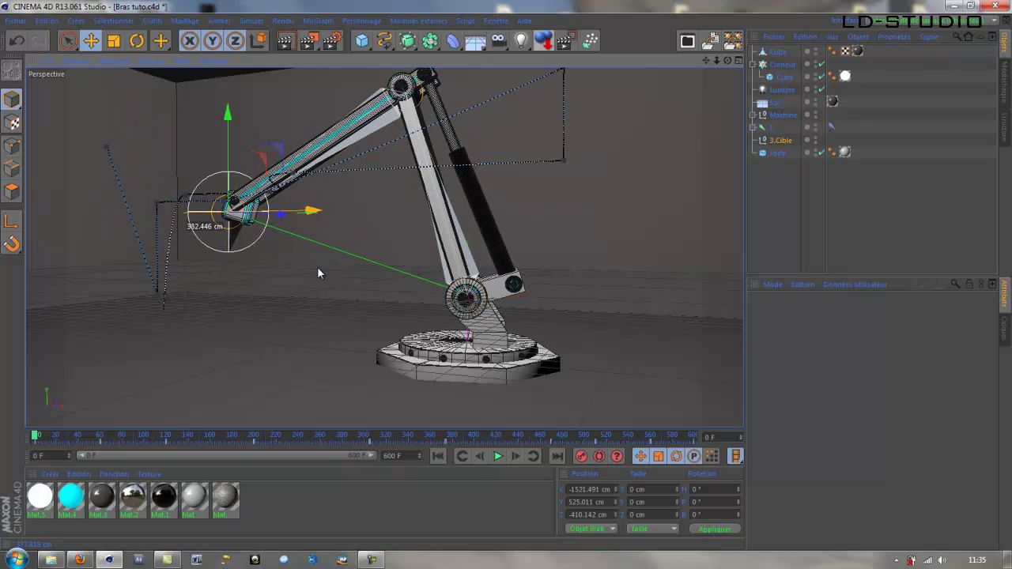
click(496, 21)
click(528, 269)
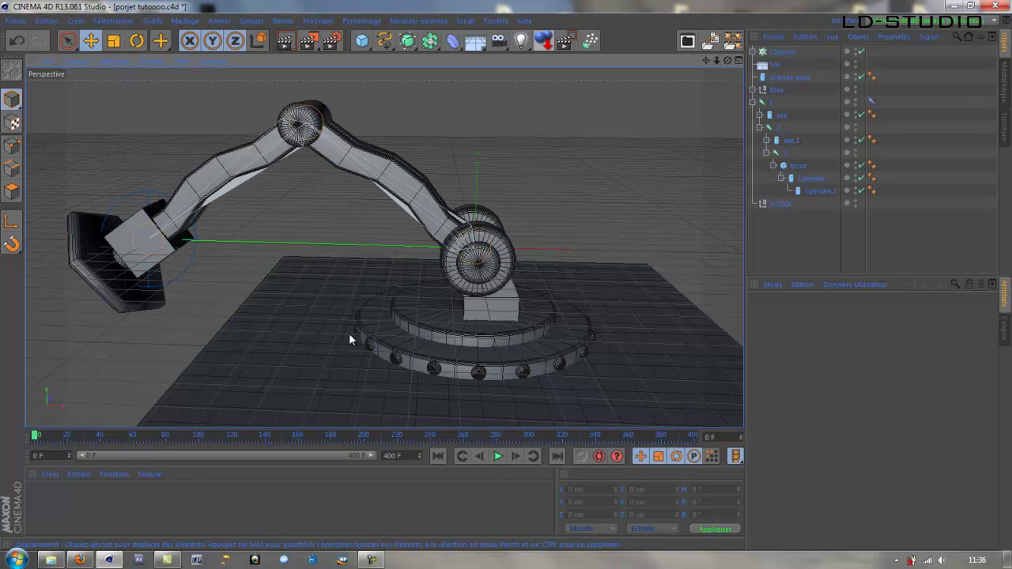
Select the end-face polygon of the forearm's Cube piece at the elbow, working in polygon mode with the Right view
alt+drag(355, 305, 281, 330)
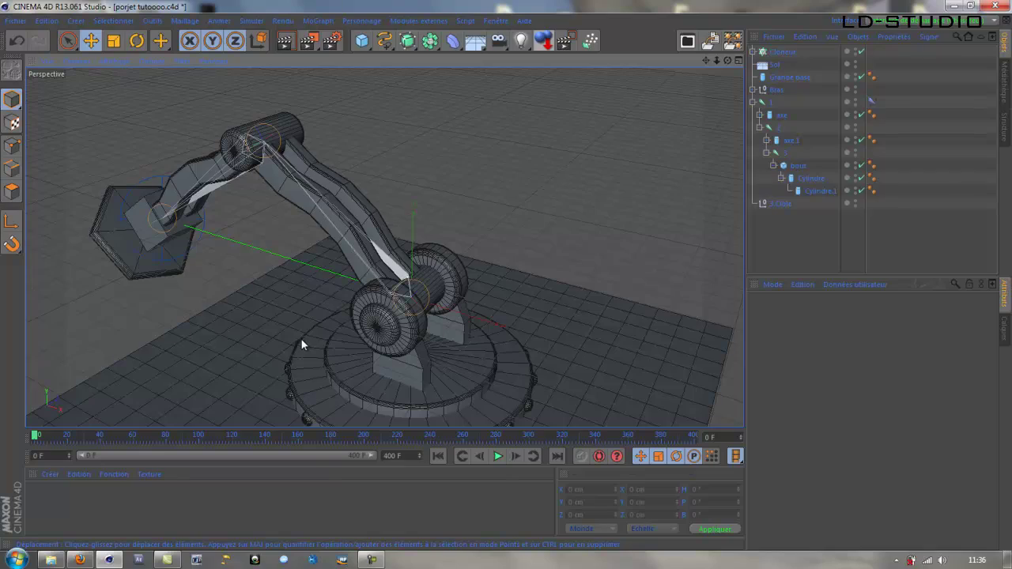
alt+drag(301, 339, 325, 344)
scroll(317, 158, up, 2)
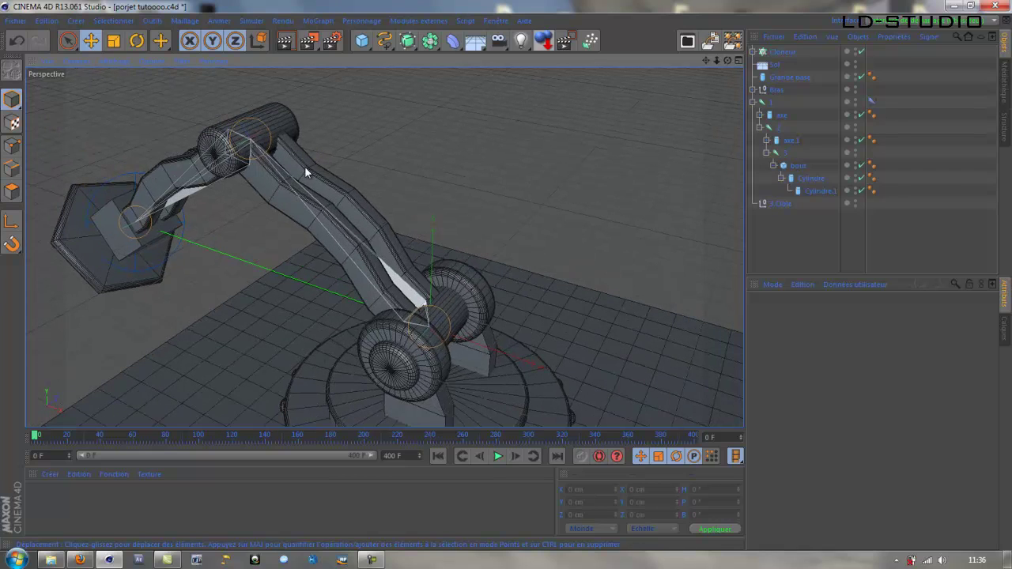
click(188, 177)
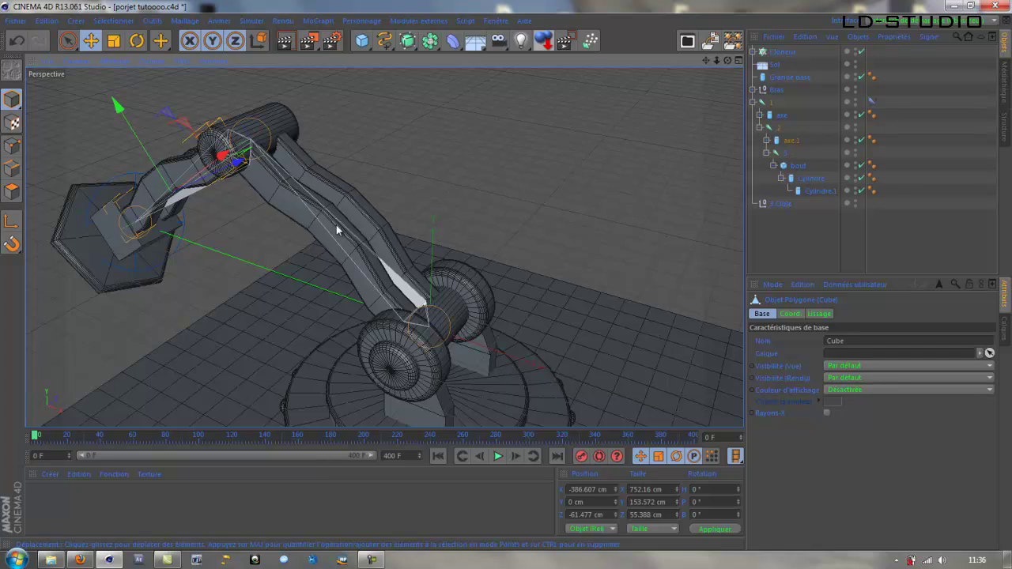
click(12, 190)
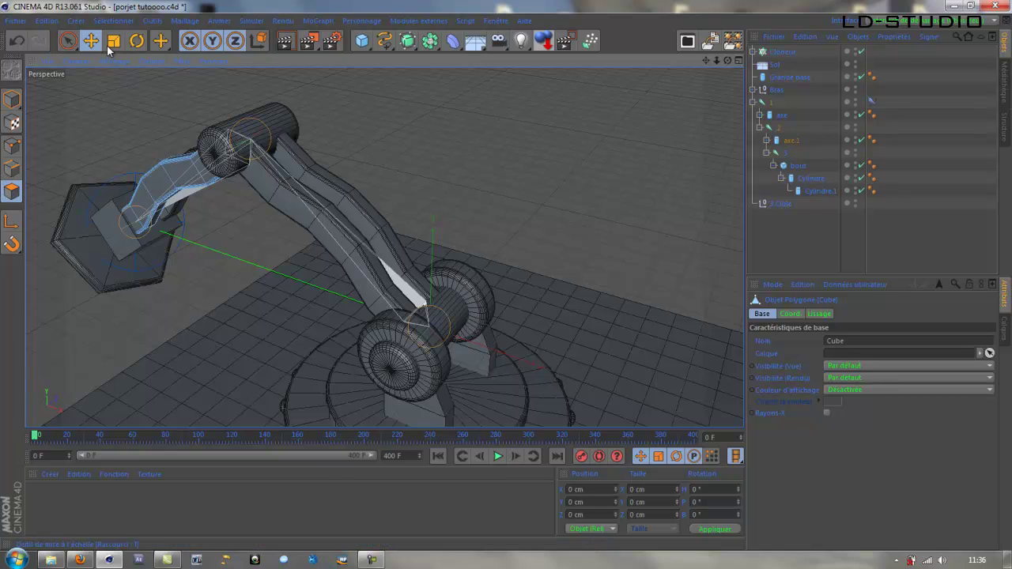
click(68, 40)
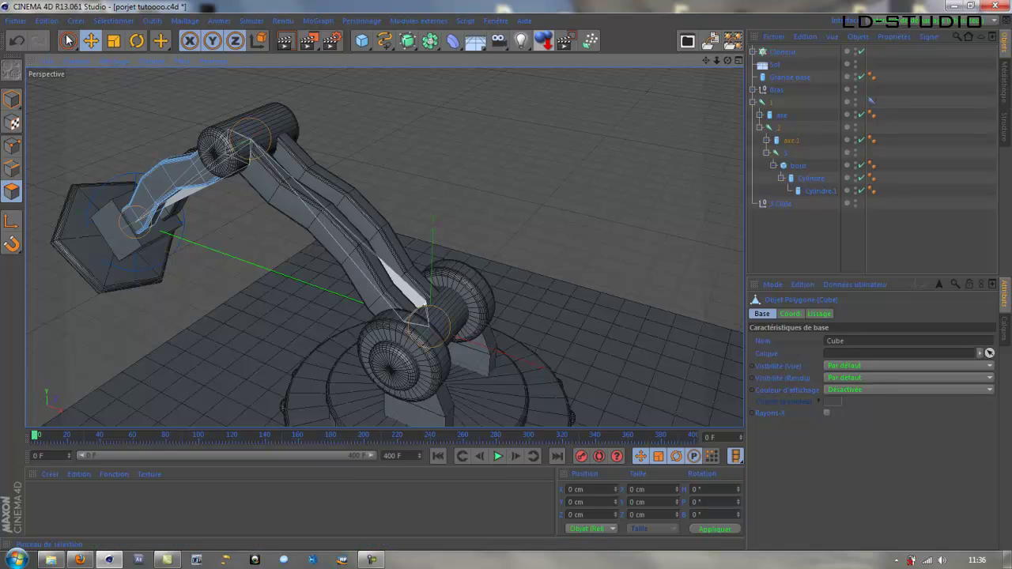
middle_click(273, 271)
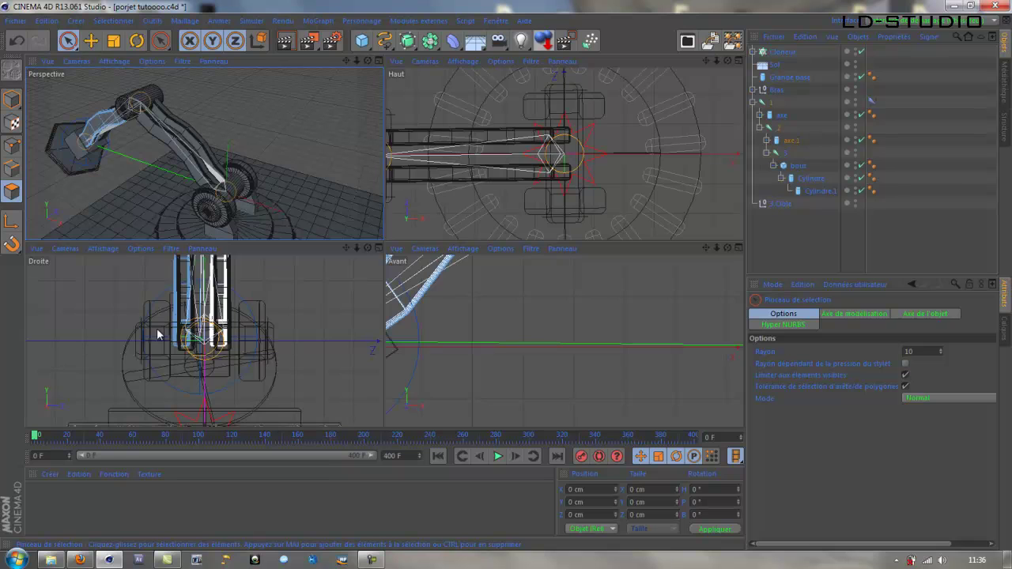
middle_click(309, 293)
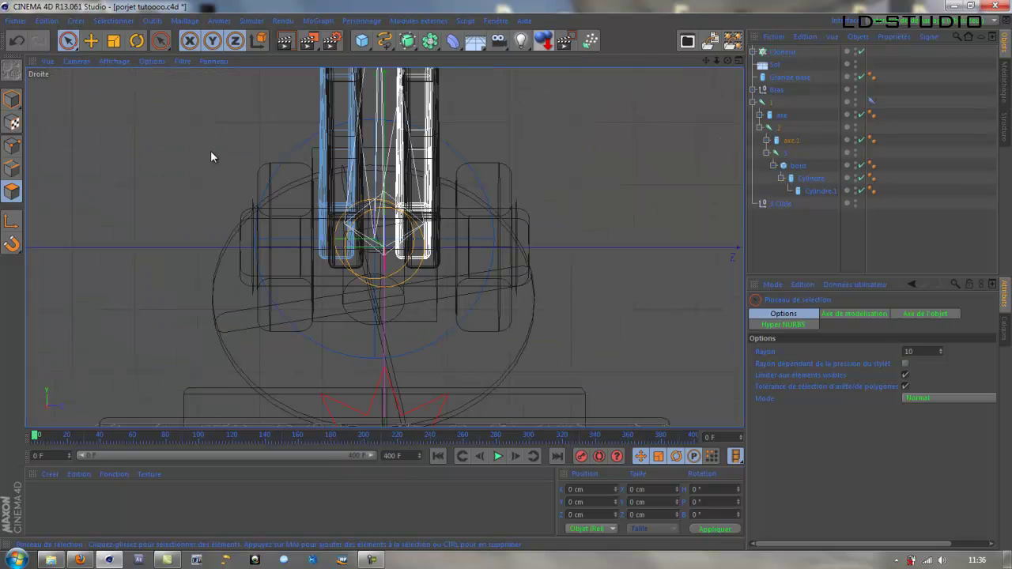
scroll(211, 157, down, 6)
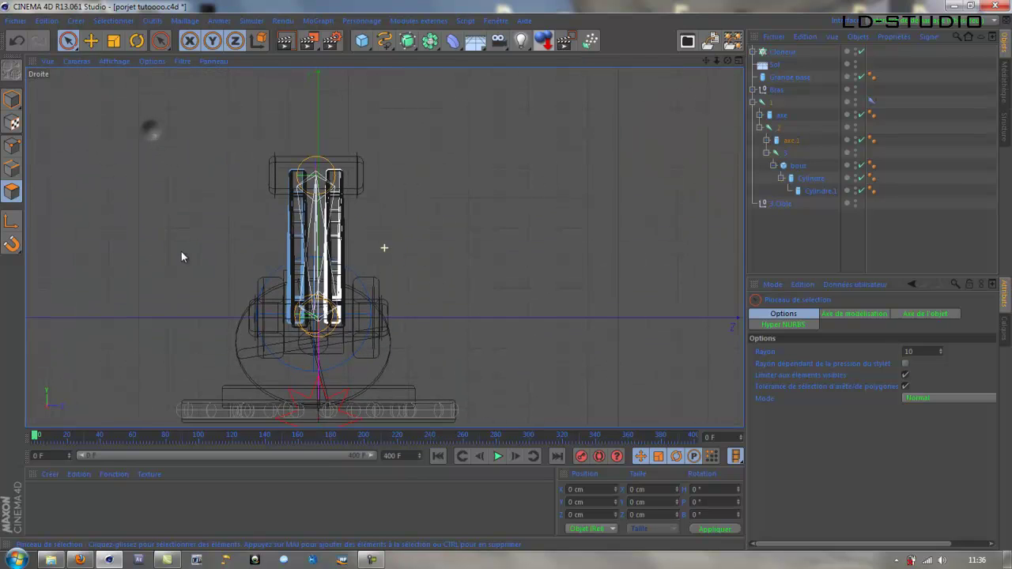
scroll(205, 187, up, 4)
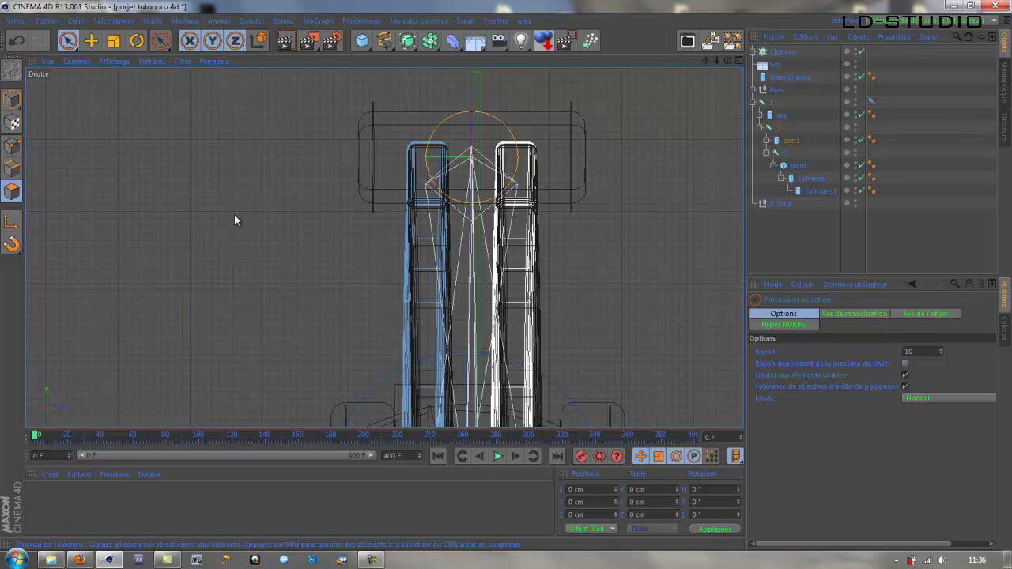
alt+middle_drag(234, 214, 212, 242)
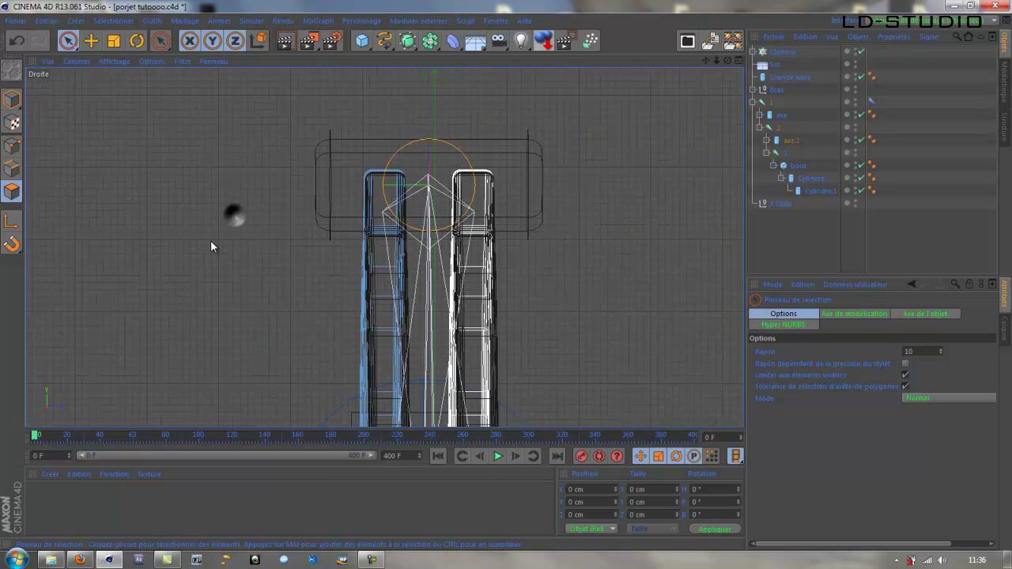
click(384, 204)
Extrude the selected forearm end polygon by 250 cm beyond the elbow cylinder and return to model mode
right_click(300, 248)
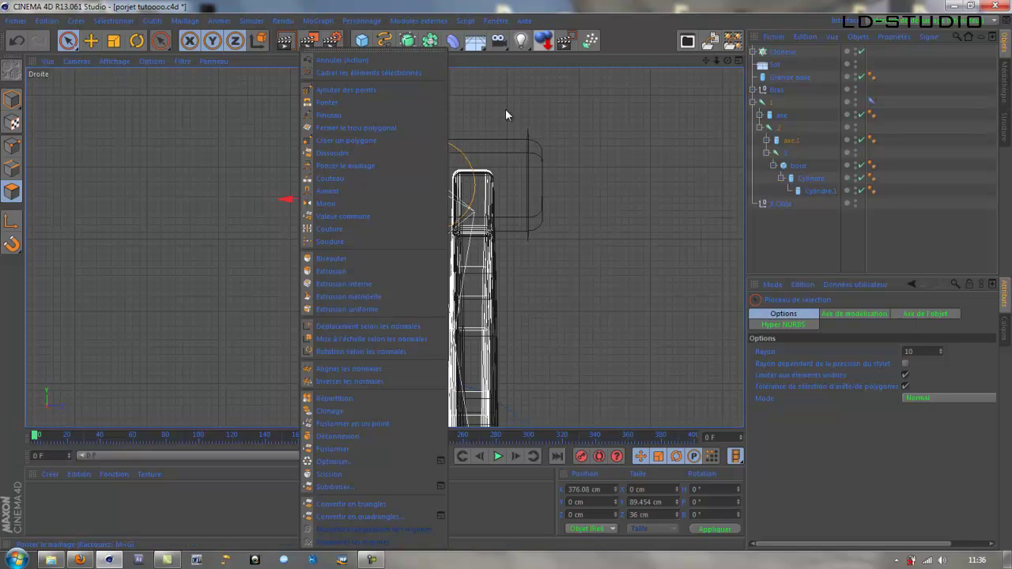
click(634, 3)
click(739, 61)
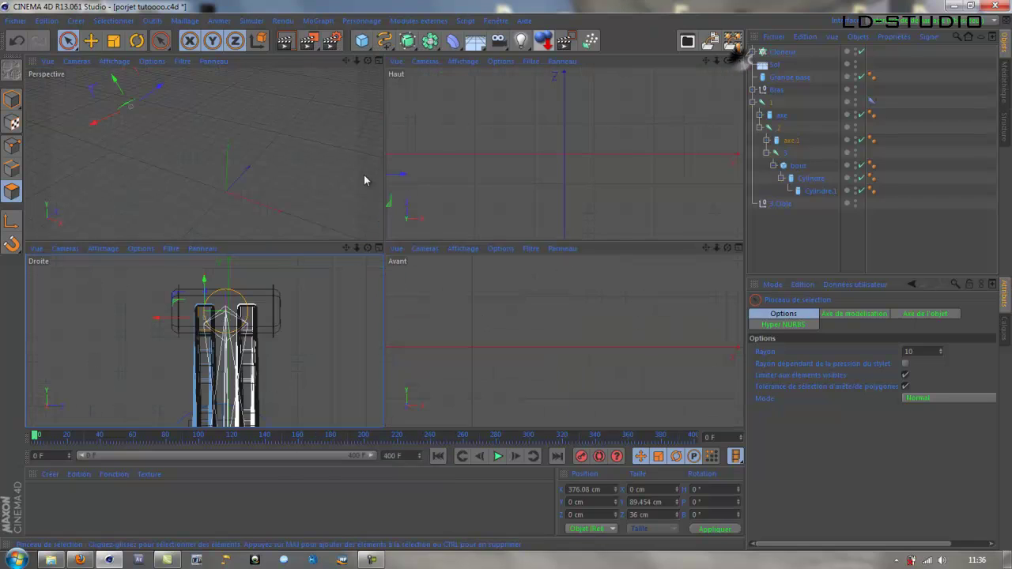
click(372, 61)
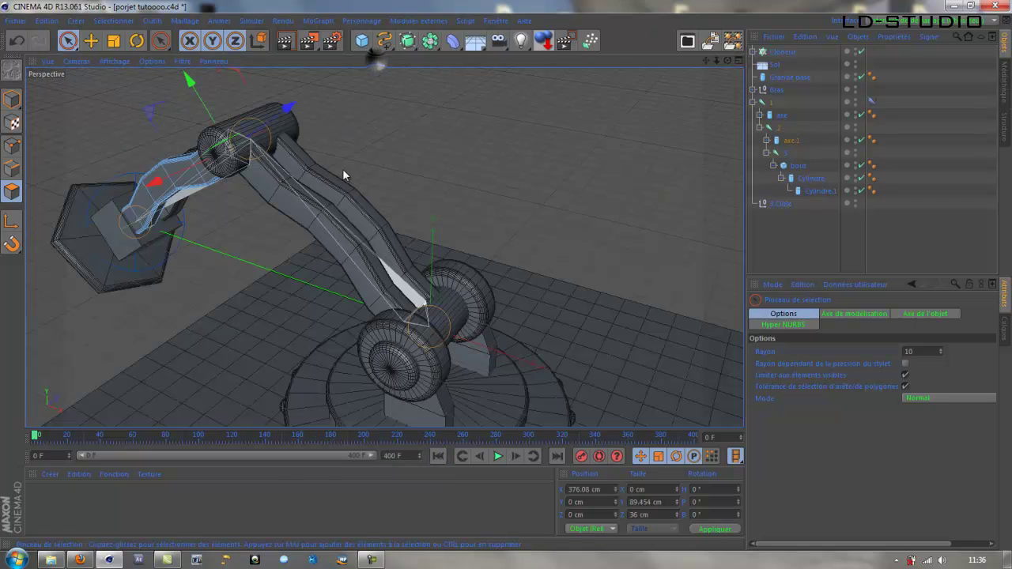
right_click(390, 135)
click(444, 272)
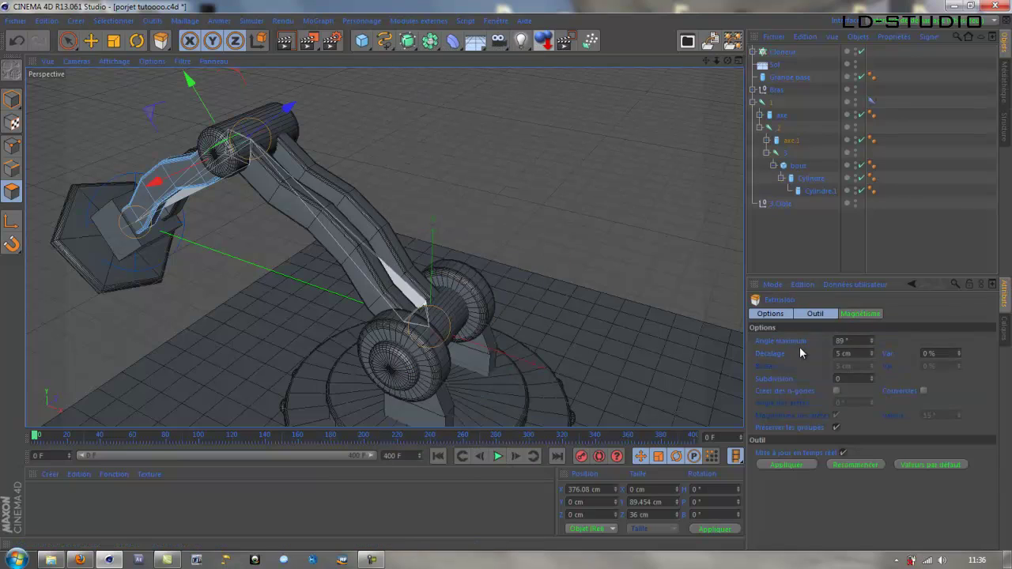
drag(865, 352, 832, 354)
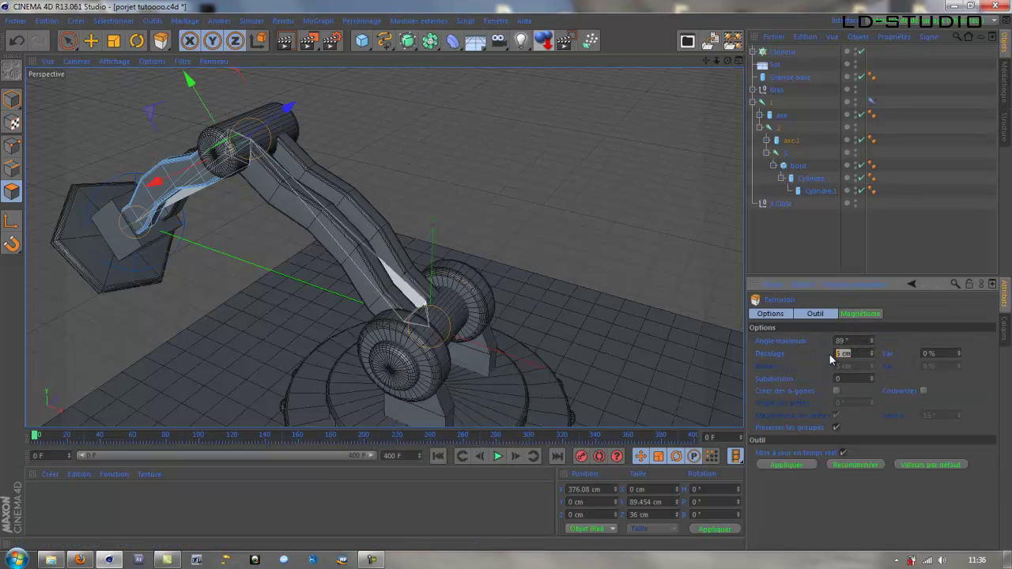
text(250)
key(Return)
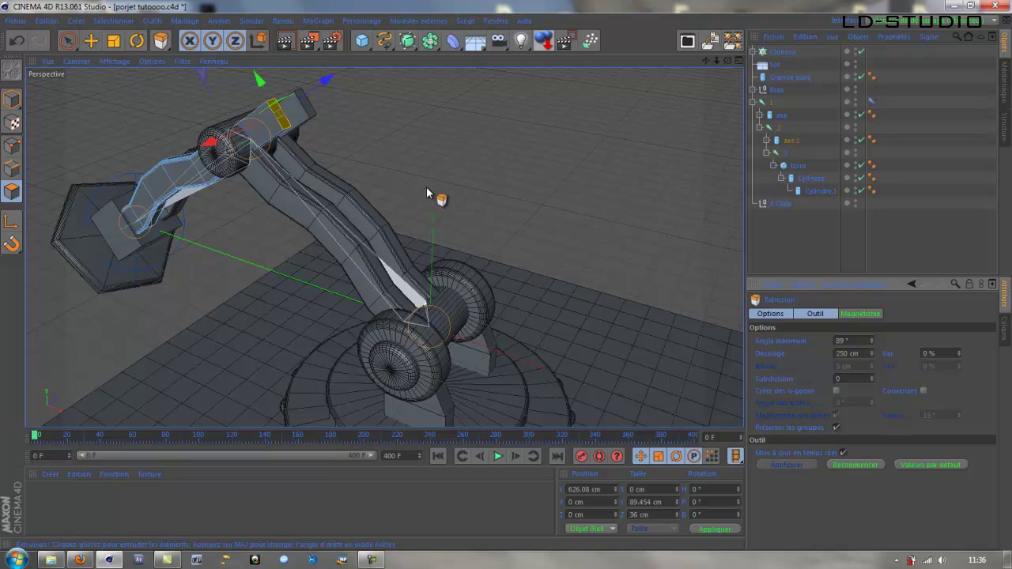
alt+drag(424, 173, 397, 147)
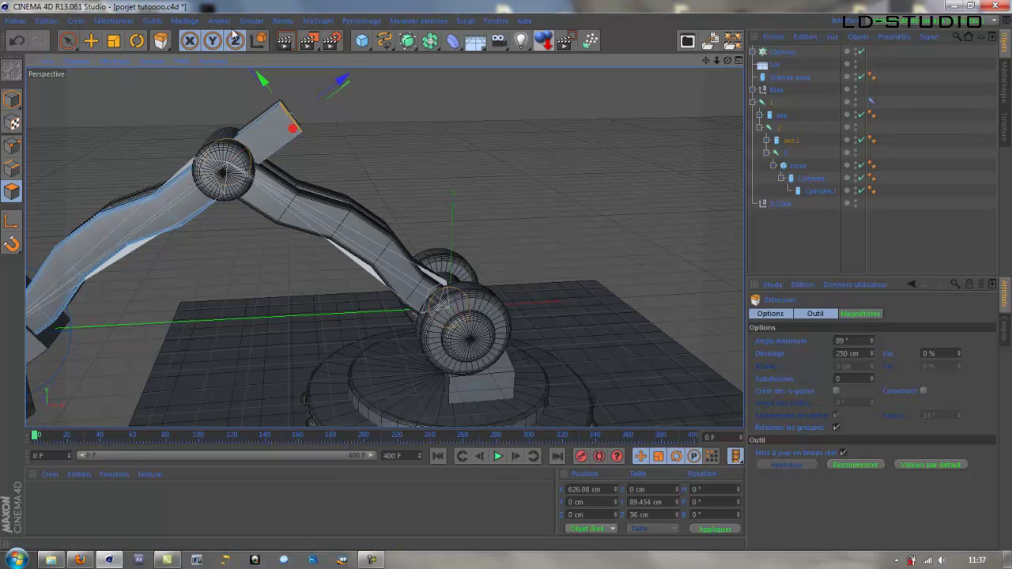
click(91, 41)
click(12, 99)
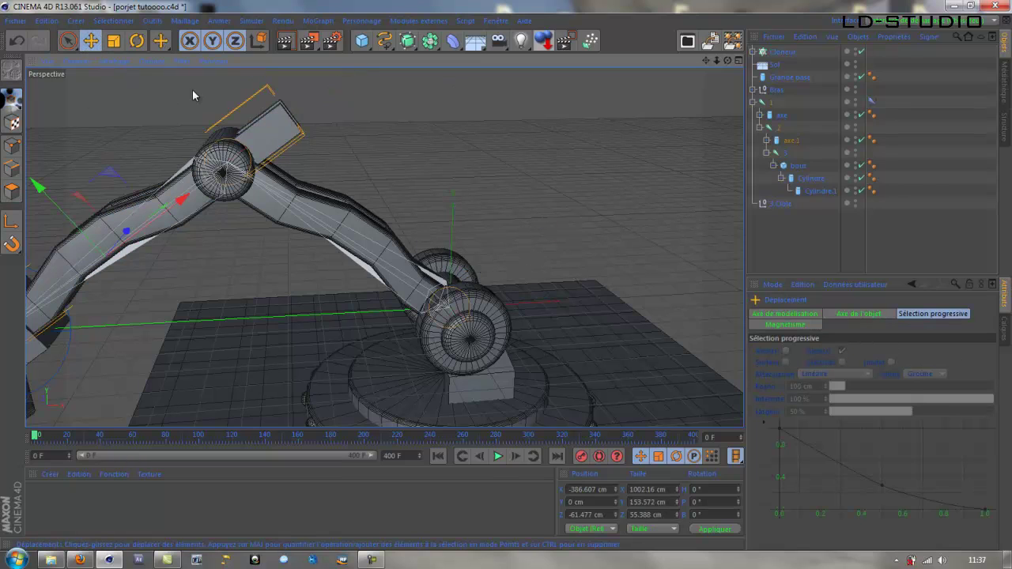
Add a cube raised to about Y 242 cm above the base joint and rotate it about 39° in bank
click(364, 43)
alt+drag(609, 289, 589, 277)
drag(394, 200, 394, 136)
click(137, 41)
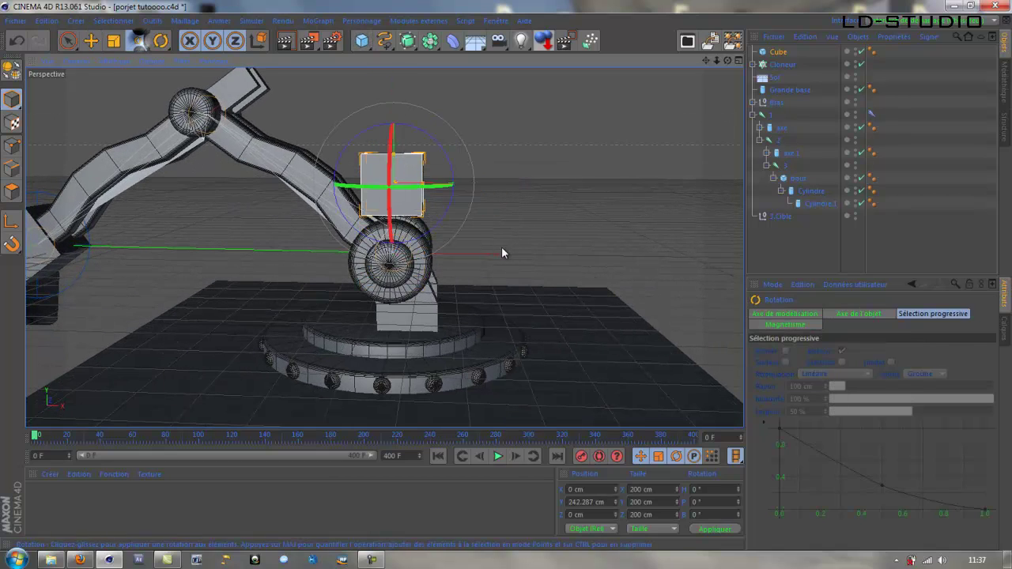
drag(452, 169, 457, 208)
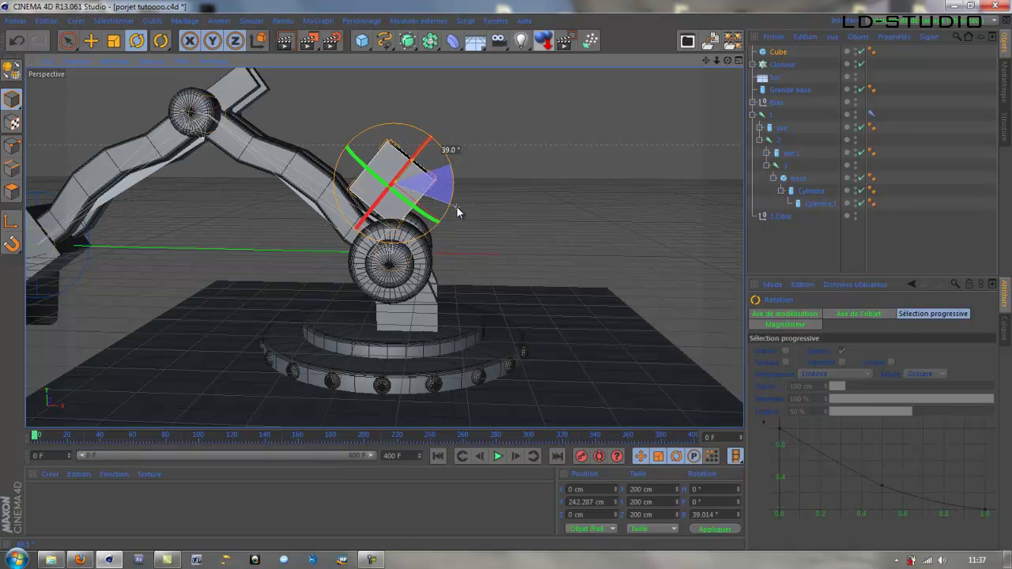
Create a Symmetry object and make the new cube its child
alt+drag(503, 238, 350, 293)
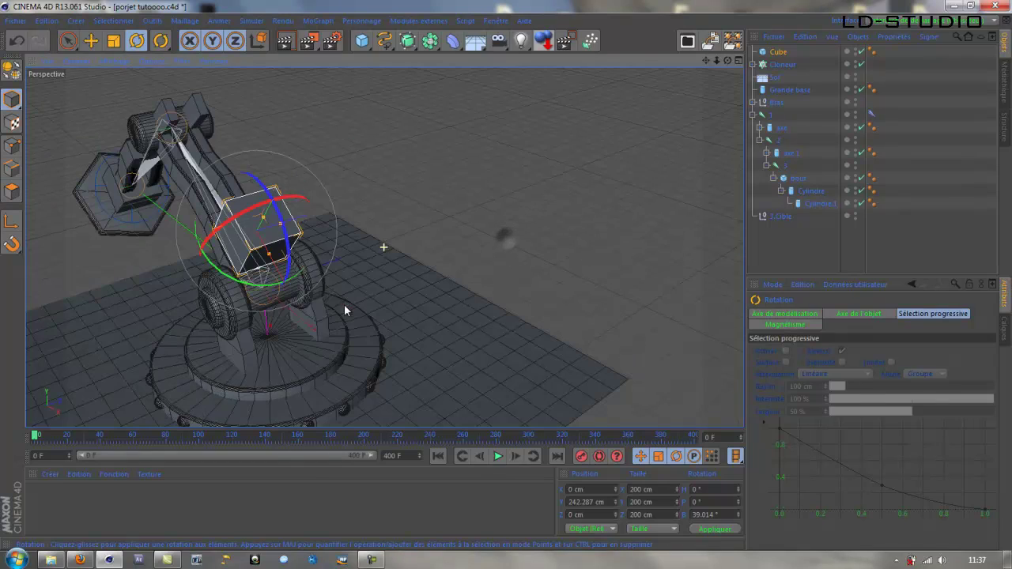
click(429, 43)
click(586, 103)
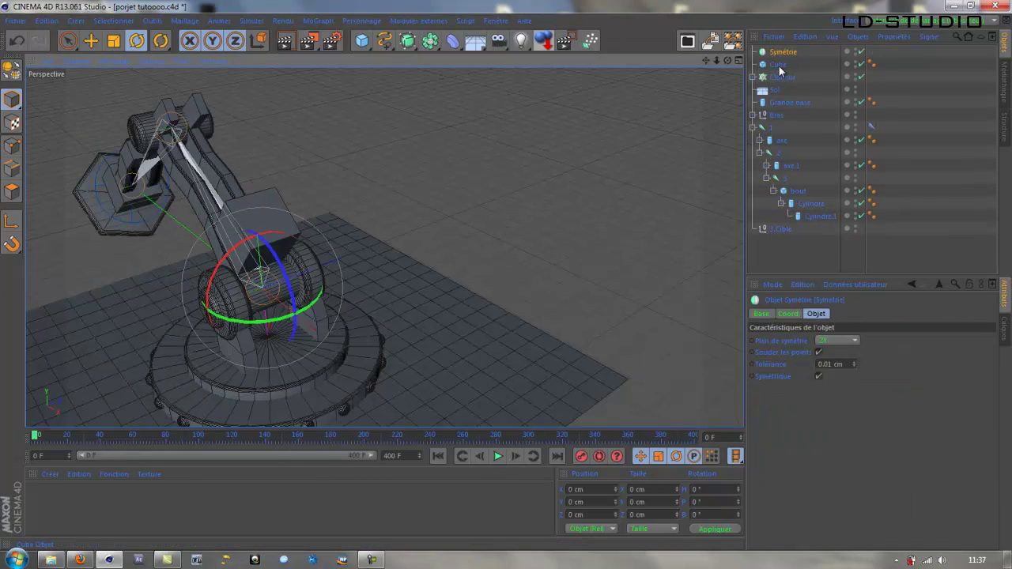
drag(780, 70, 786, 52)
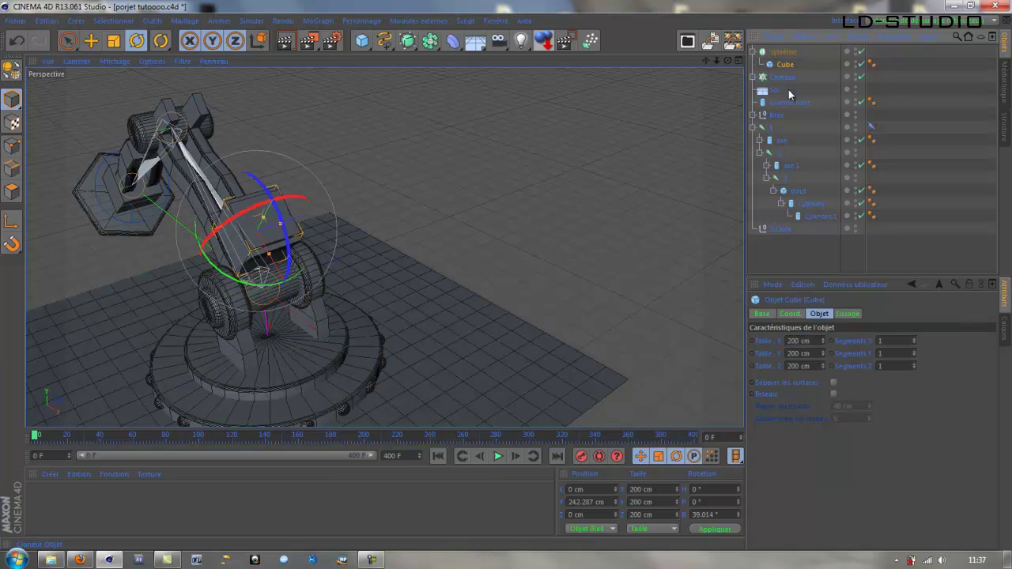
Thin the cube to about 75 cm in Z and offset it to about Z -85 cm
click(91, 42)
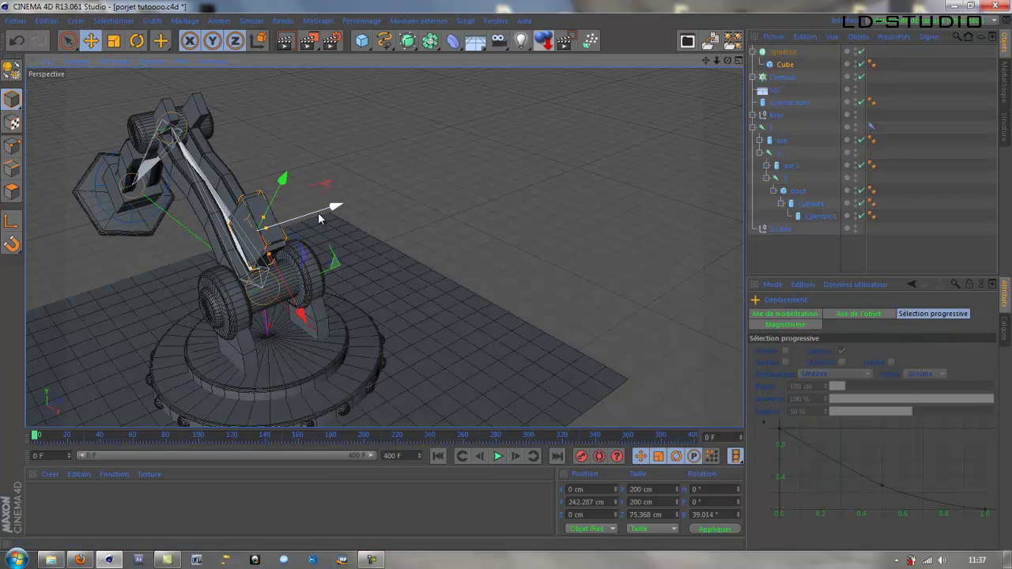
drag(335, 208, 317, 199)
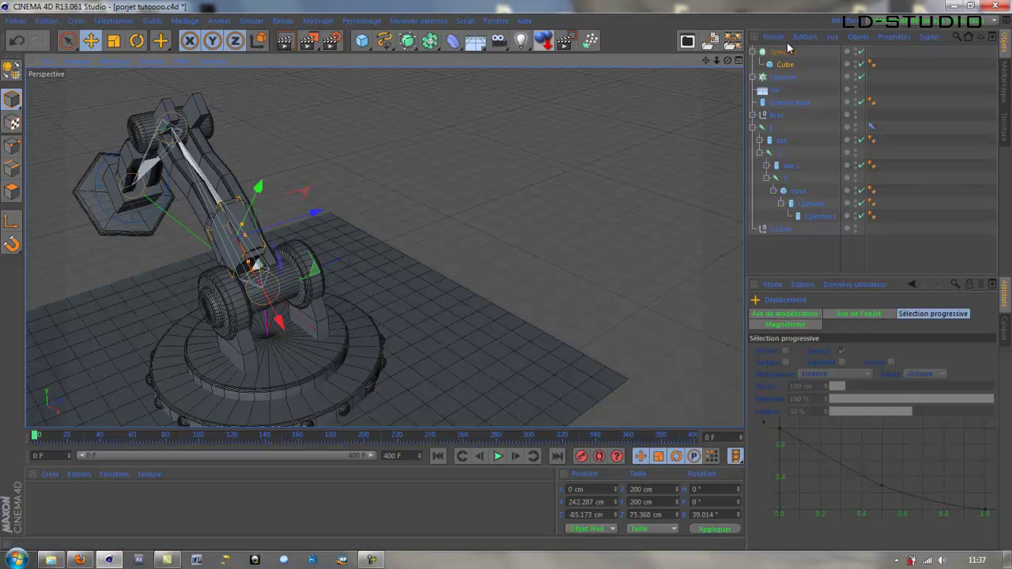
Set the Symmetry object's mirror plane to XY
click(785, 52)
click(838, 341)
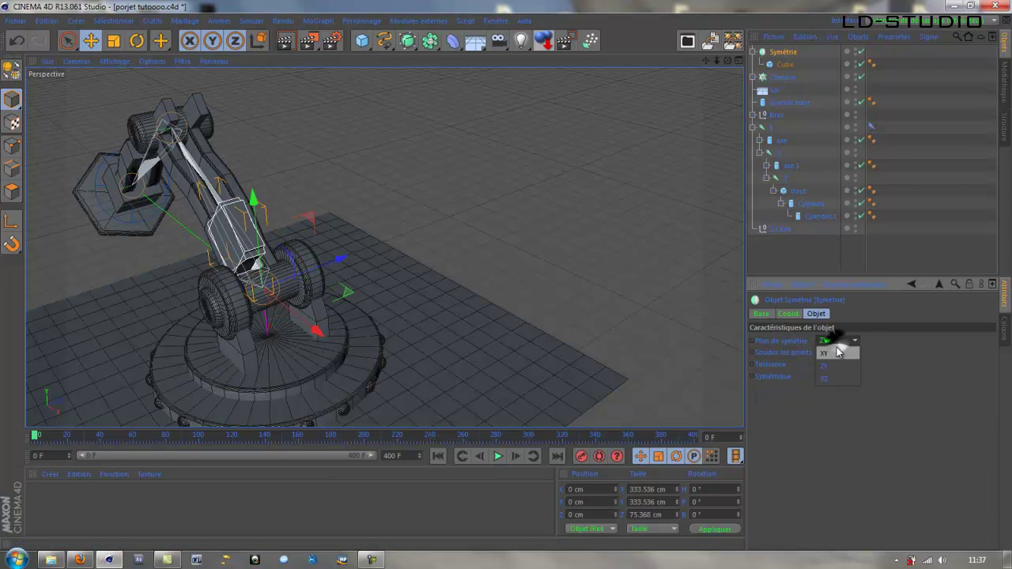
click(838, 352)
scroll(273, 273, up, 4)
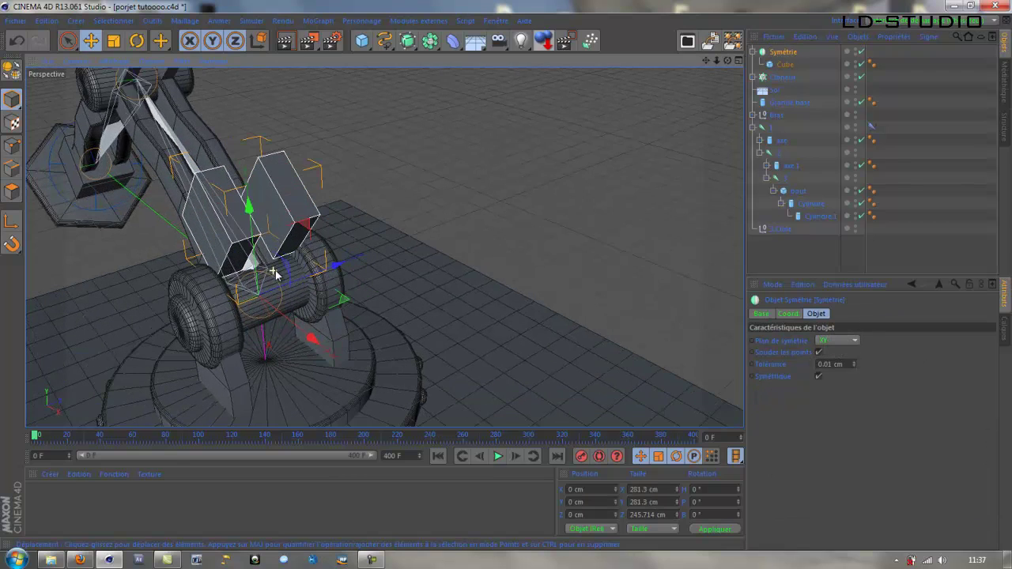
Move the cube to about X 101, Y 160 cm and resize it to about 116 cm in X and 262 cm in Y
click(788, 67)
alt+drag(441, 323, 537, 304)
drag(436, 298, 479, 335)
drag(441, 305, 423, 297)
alt+drag(500, 380, 344, 358)
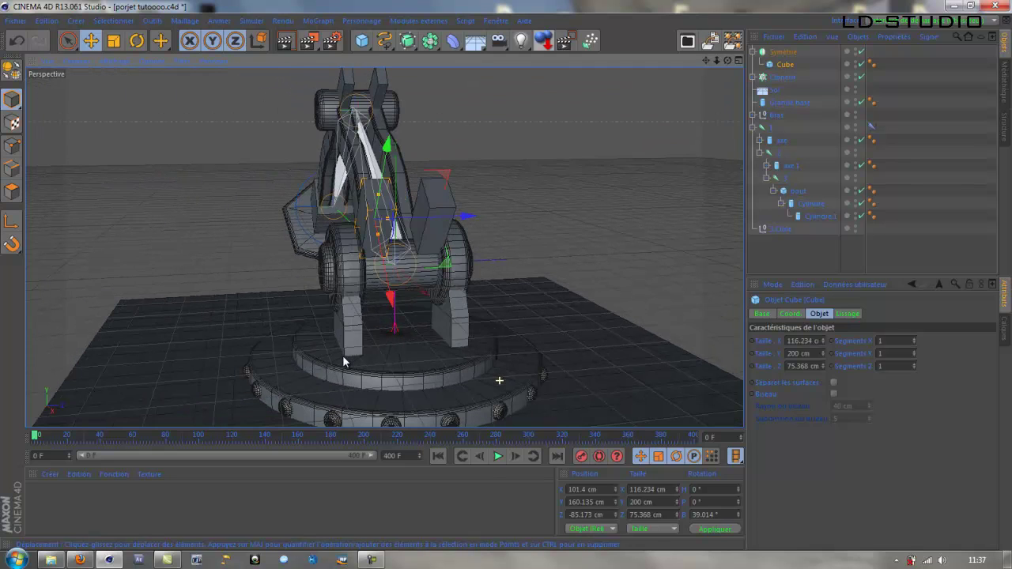
drag(379, 199, 379, 186)
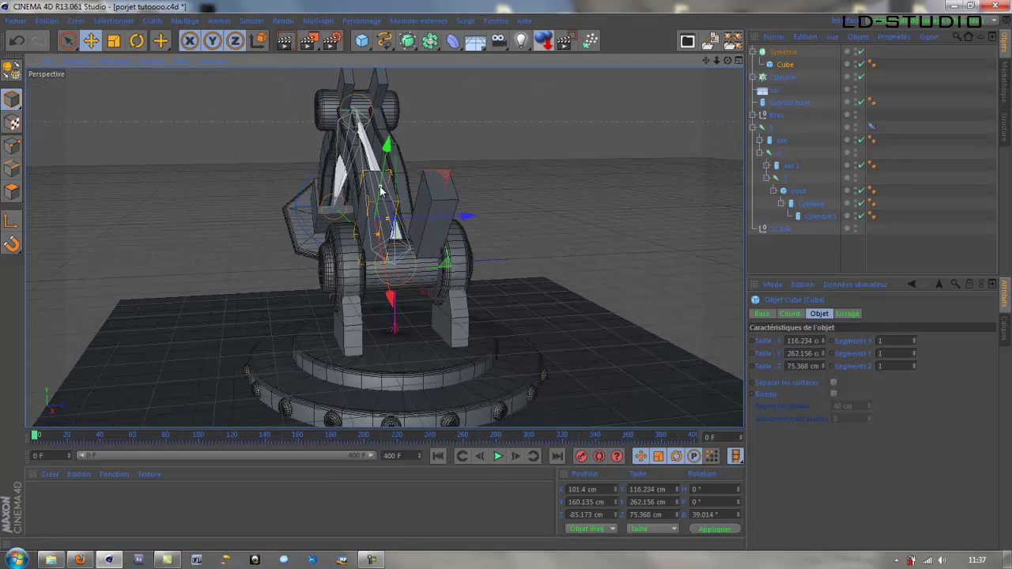
Shift the cube to about X 124, Y 142, Z -88 cm at the base joint and thin it to about 38 cm in Z
alt+drag(313, 291, 505, 370)
scroll(499, 229, up, 4)
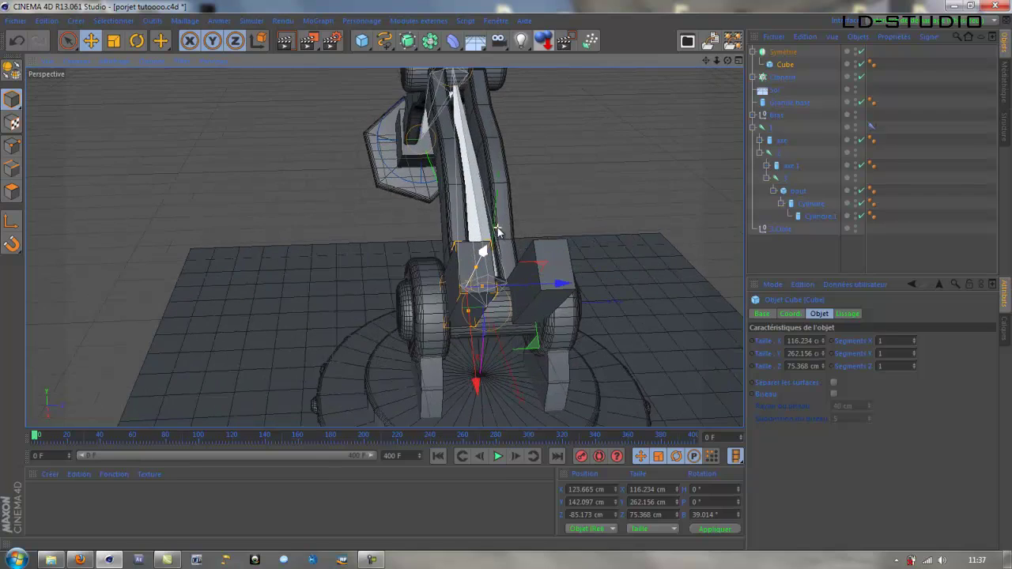
drag(480, 303, 520, 356)
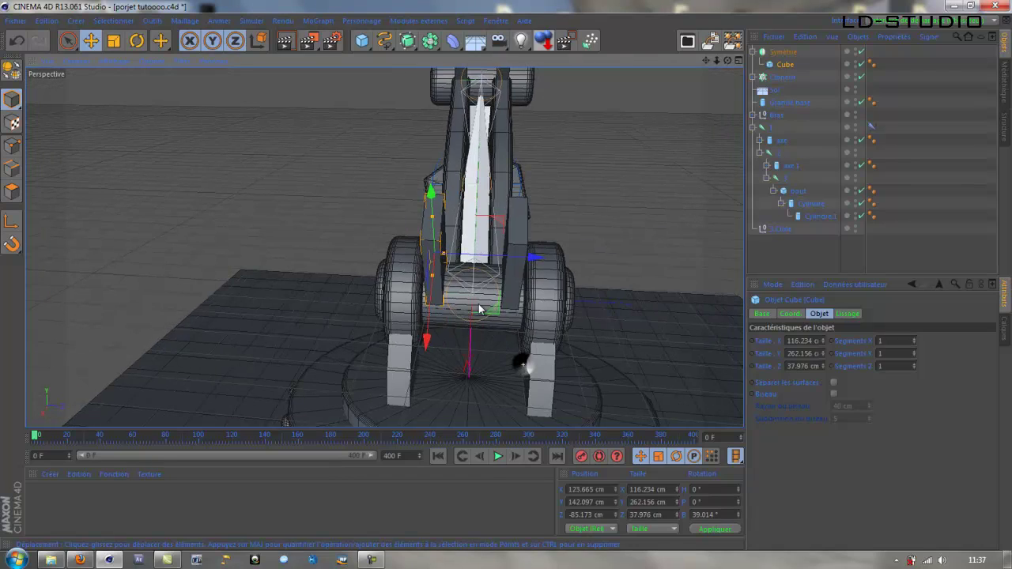
drag(533, 259, 532, 260)
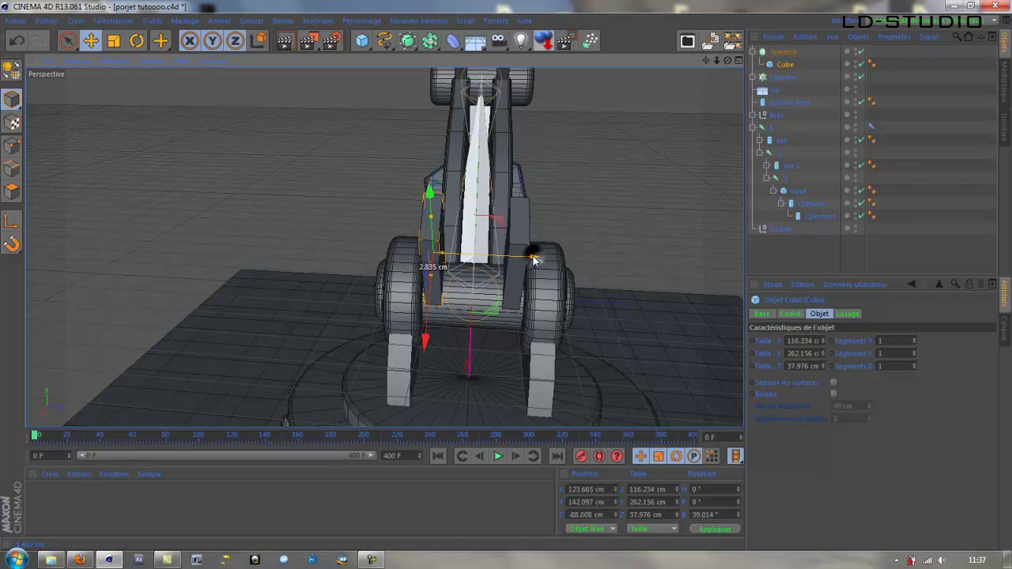
alt+drag(359, 314, 462, 321)
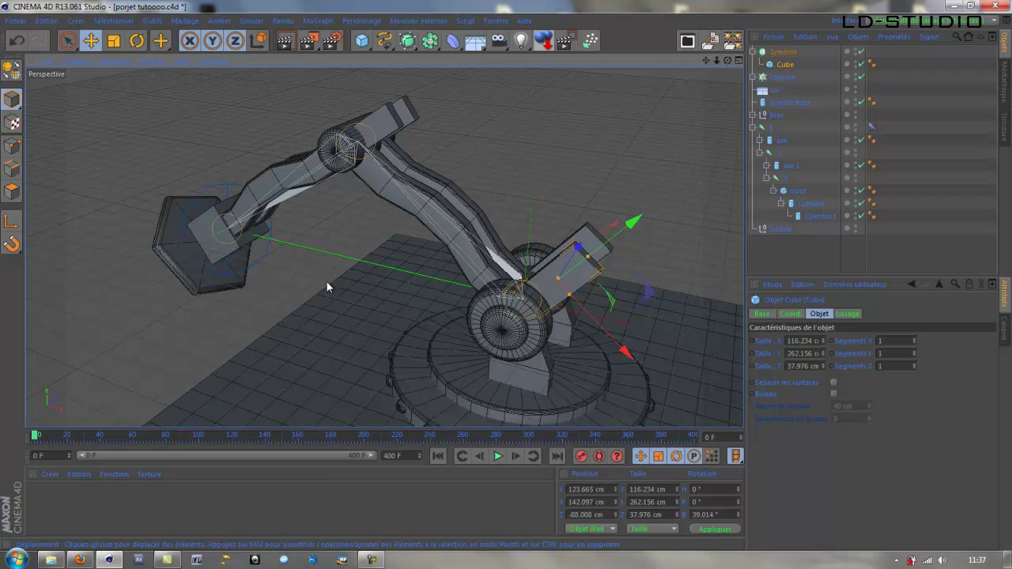
Nest the Symmetry object with the mirrored brackets under joint 1 in the object hierarchy
mouse_move(326, 289)
alt+mouse_down()
mouse_move(347, 275)
mouse_move(358, 292)
mouse_move(334, 301)
alt+mouse_up()
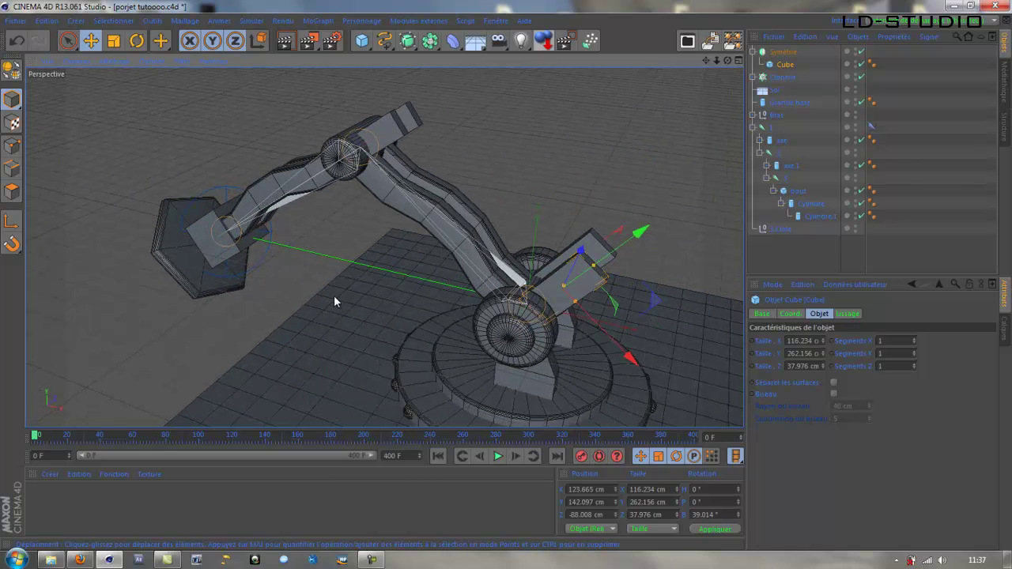
click(753, 52)
click(779, 51)
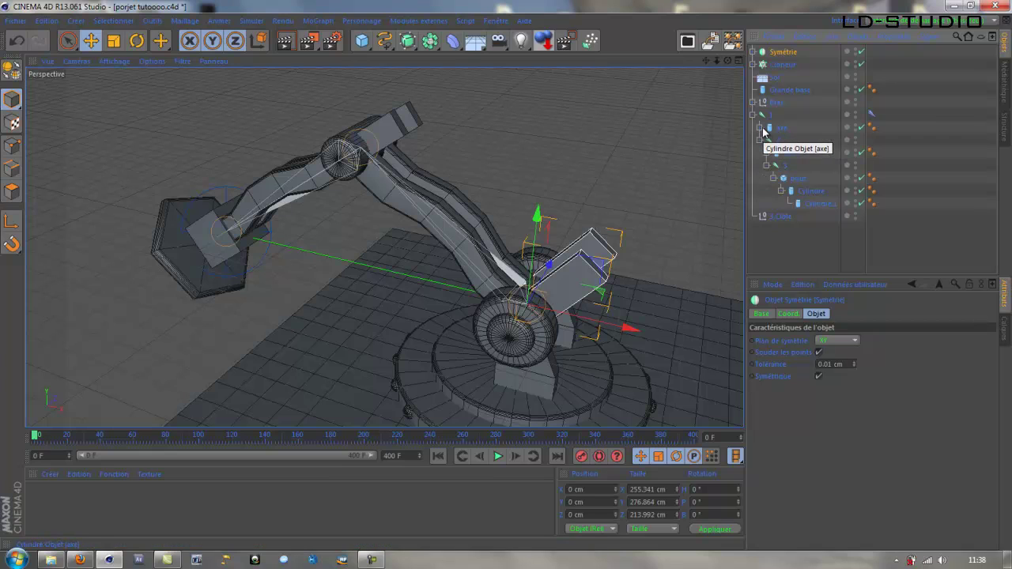
drag(783, 53, 774, 120)
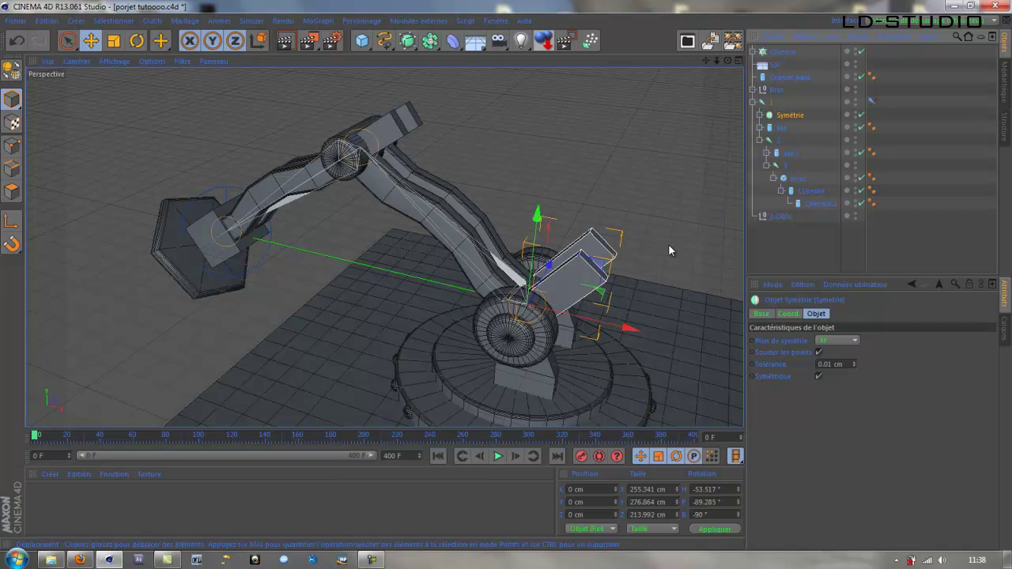
Move the 3.Cible target along X to test that the mirrored brackets follow the arm's motion
click(782, 217)
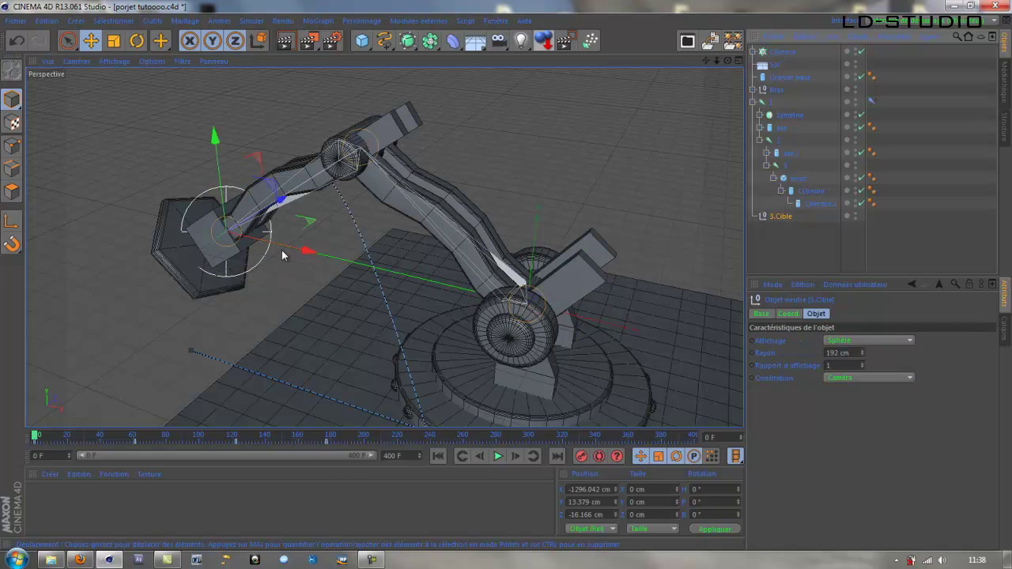
drag(282, 253, 317, 258)
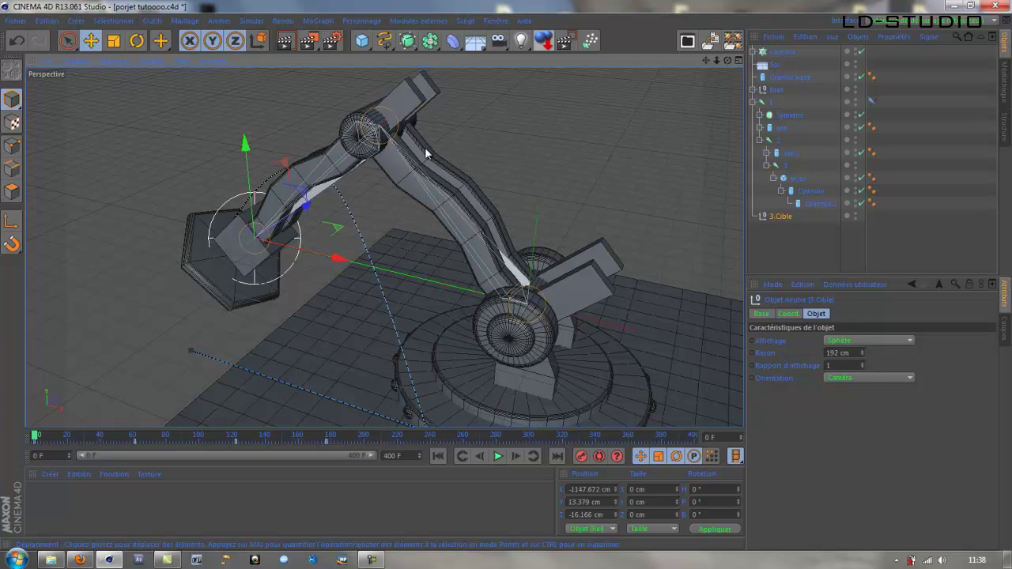
alt+drag(300, 359, 339, 322)
drag(331, 259, 329, 258)
alt+drag(358, 296, 319, 296)
Add a cylinder oriented along +X and move it clear of the arm to about X 919 cm
drag(361, 41, 691, 60)
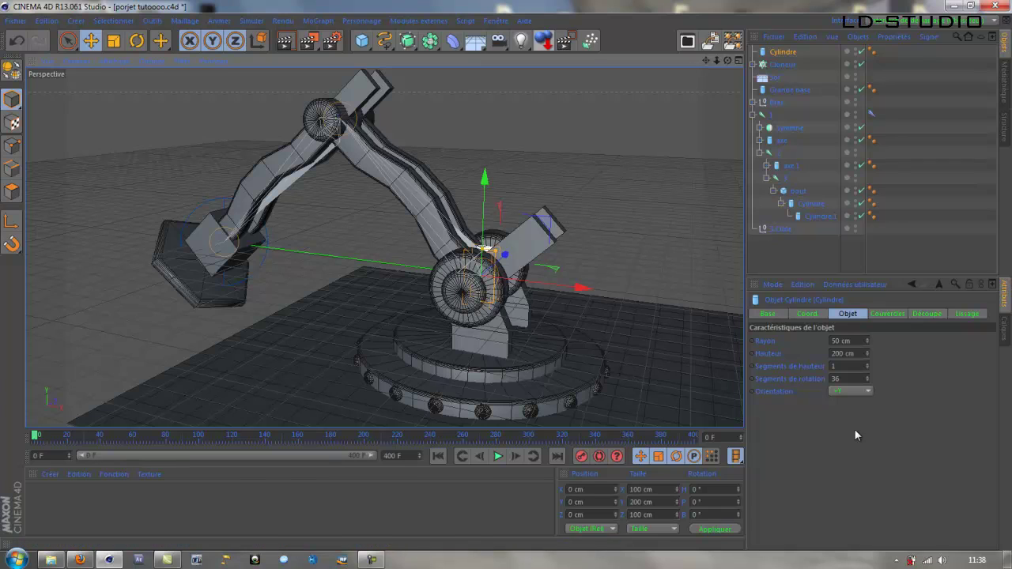
click(852, 394)
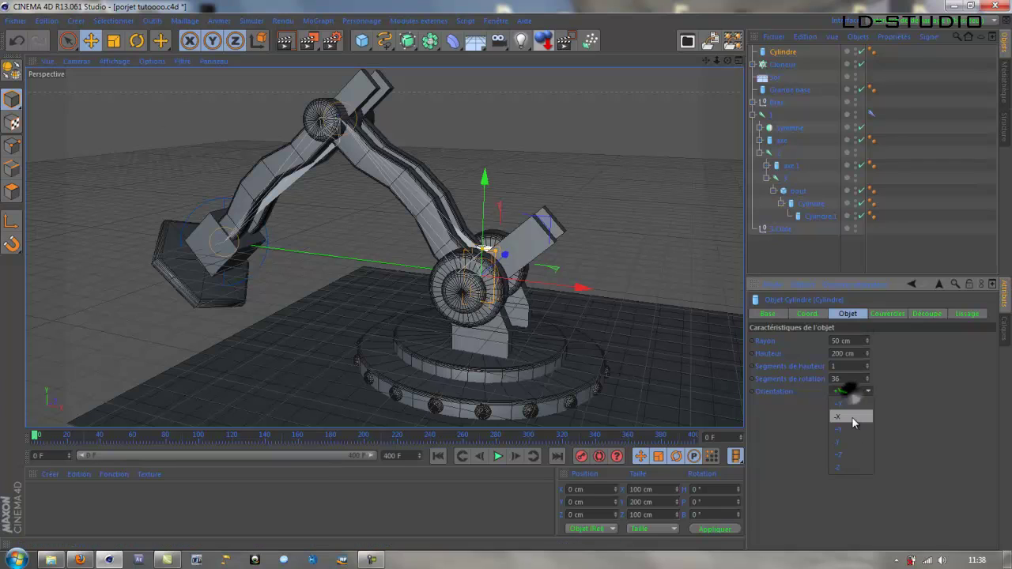
click(848, 405)
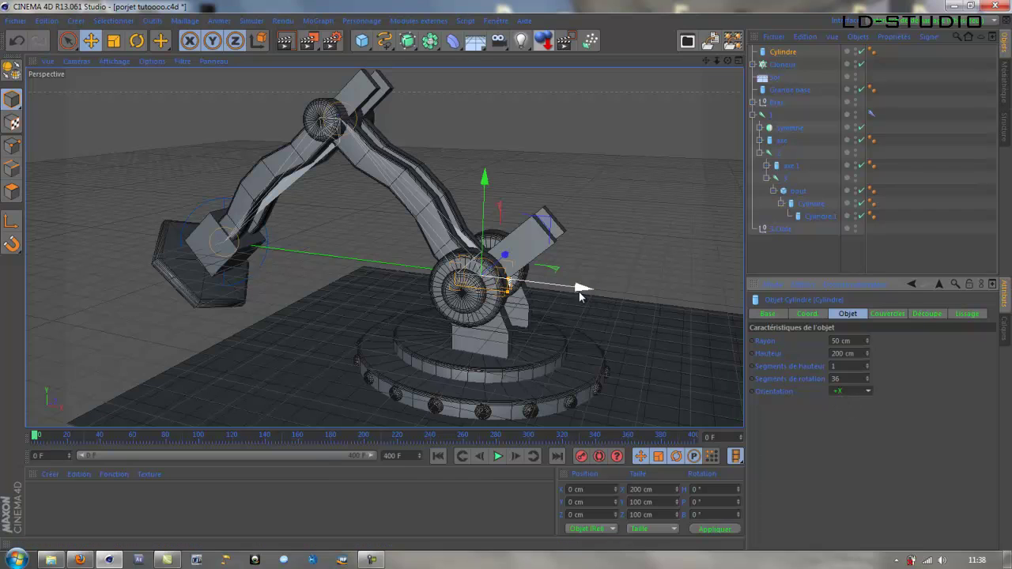
drag(580, 289, 646, 369)
alt+middle_drag(647, 366, 433, 353)
drag(492, 297, 629, 342)
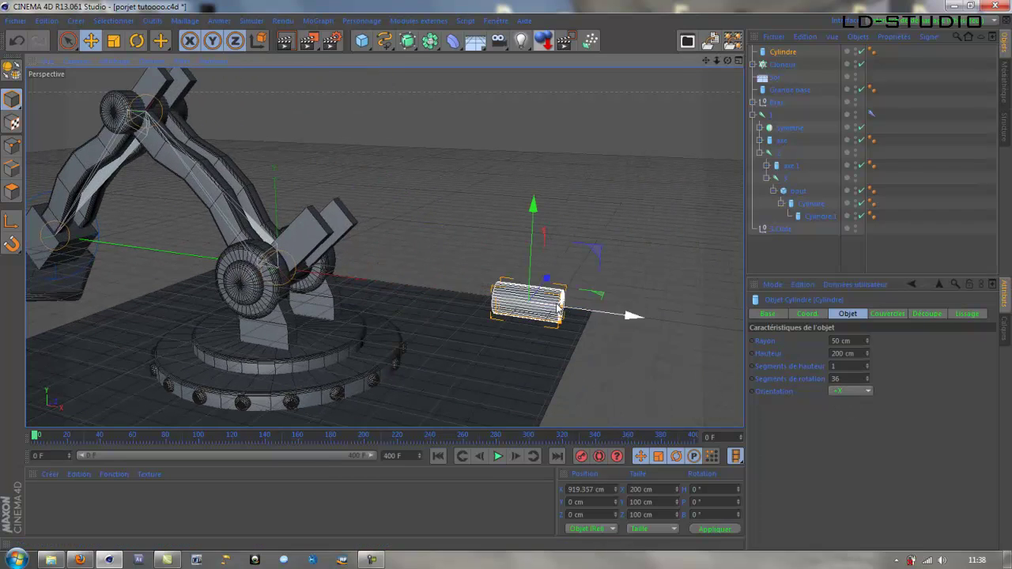
Lengthen the cylinder to about 566 cm and shift it to about X 1033 cm
drag(565, 309, 491, 370)
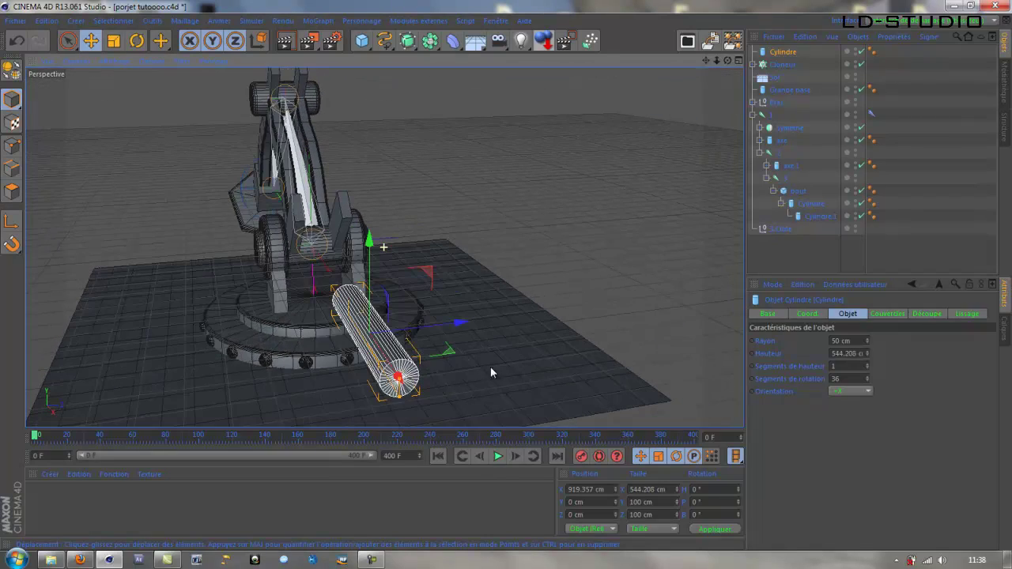
mouse_move(391, 375)
mouse_down()
mouse_move(349, 303)
mouse_move(402, 386)
mouse_up()
alt+drag(308, 362, 589, 304)
alt+drag(412, 335, 490, 357)
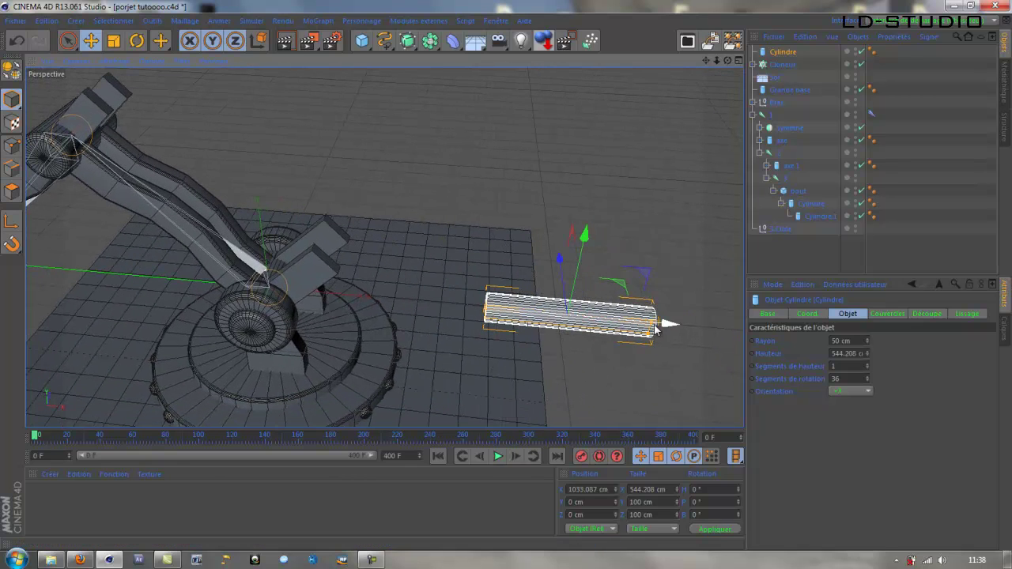
drag(651, 326, 658, 327)
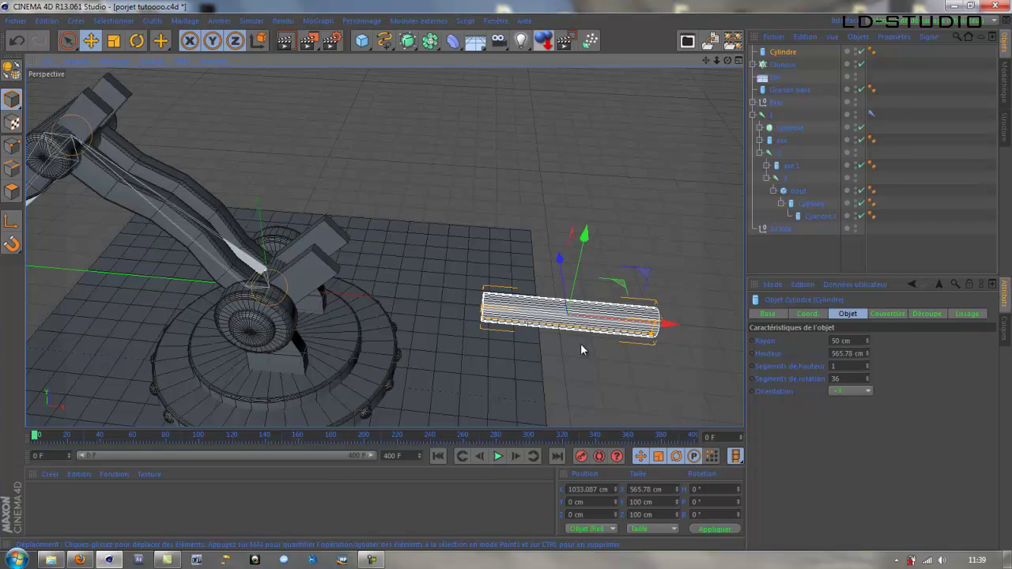
Duplicate the cylinder as a piston rod of about 31 cm radius and slide it out to about X 644 cm
key(ctrl+c)
key(ctrl+v)
drag(666, 331, 561, 326)
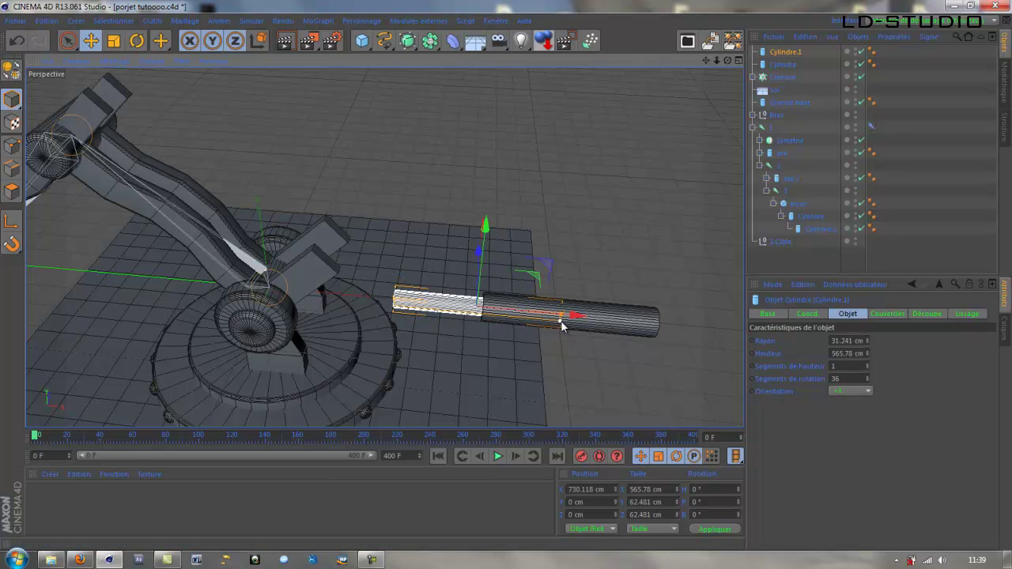
alt+drag(481, 364, 572, 336)
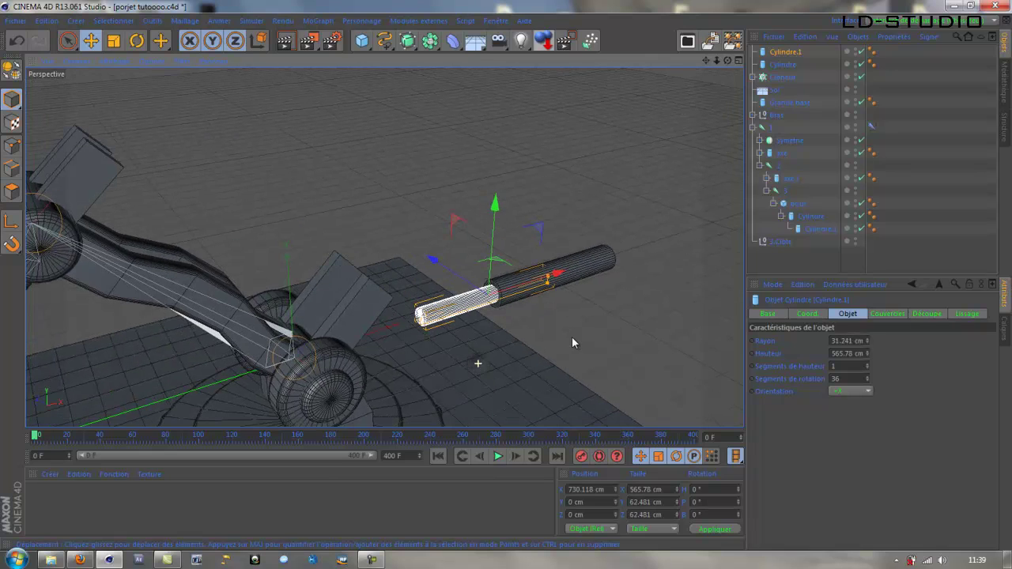
drag(561, 287, 426, 295)
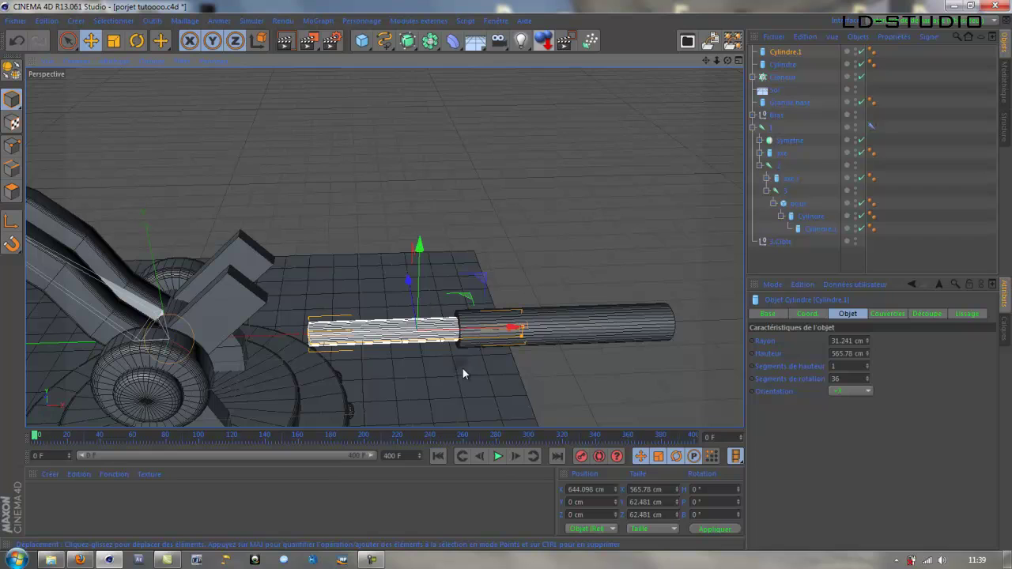
alt+drag(463, 368, 443, 345)
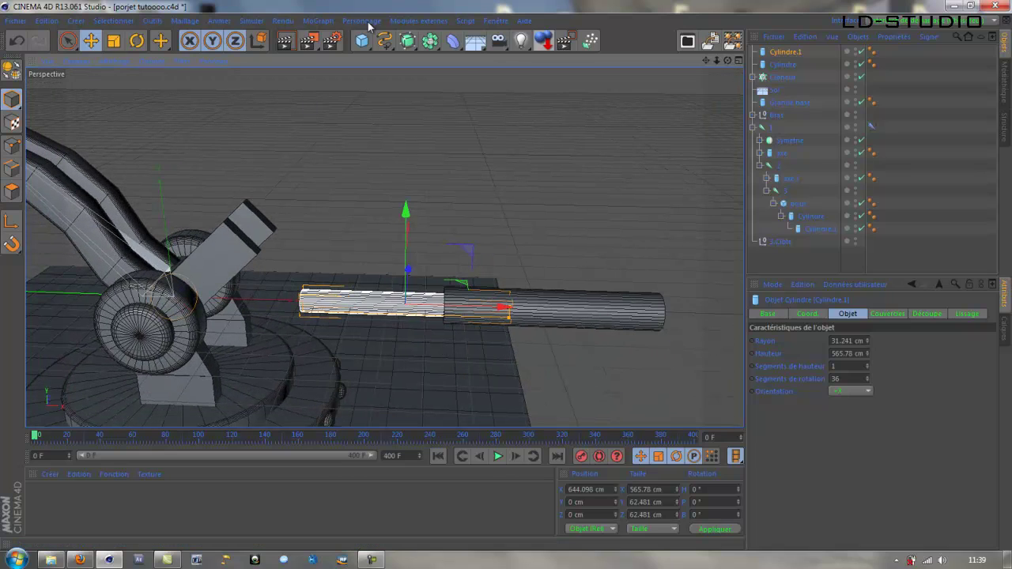
Add a cylinder oriented along +Z and move it to about X 1233 cm near the large cylinder's outer end
drag(361, 40, 680, 74)
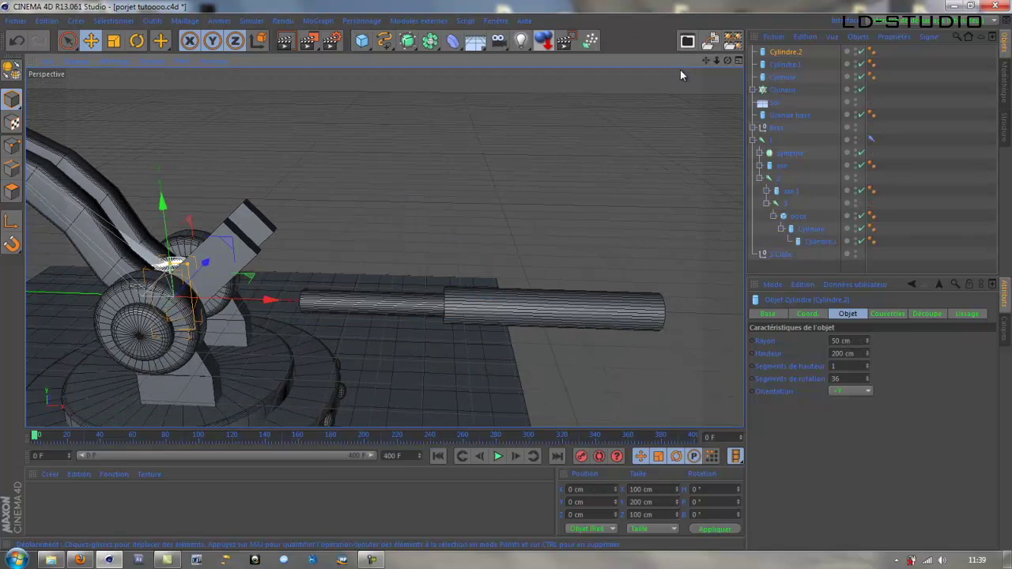
drag(277, 298, 621, 313)
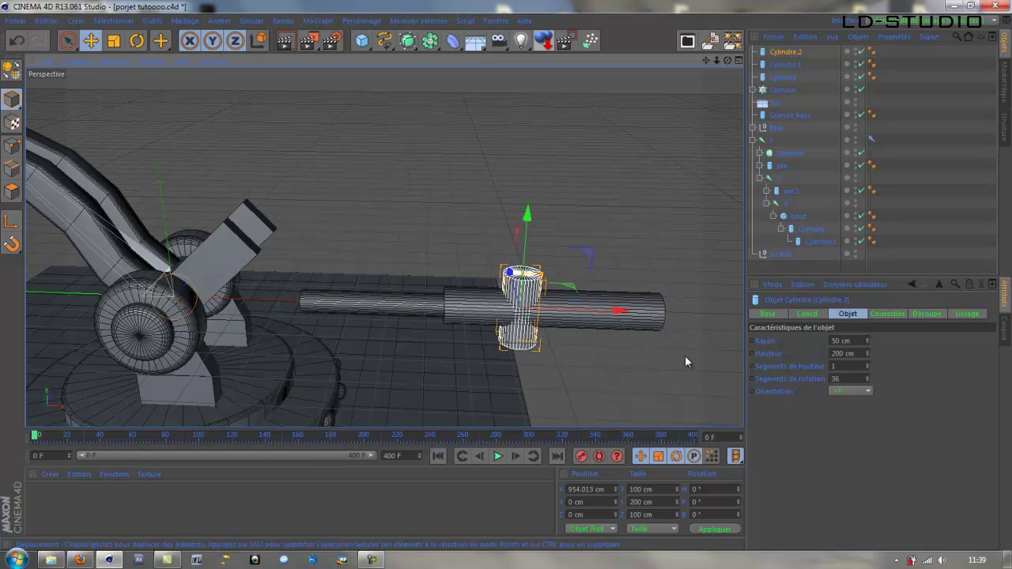
click(852, 389)
click(848, 414)
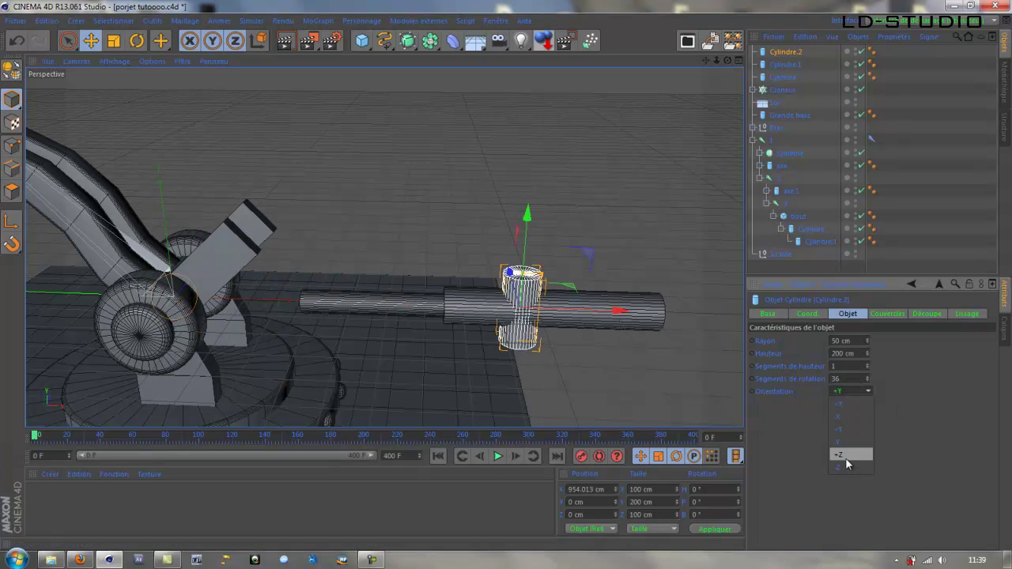
drag(614, 313, 725, 319)
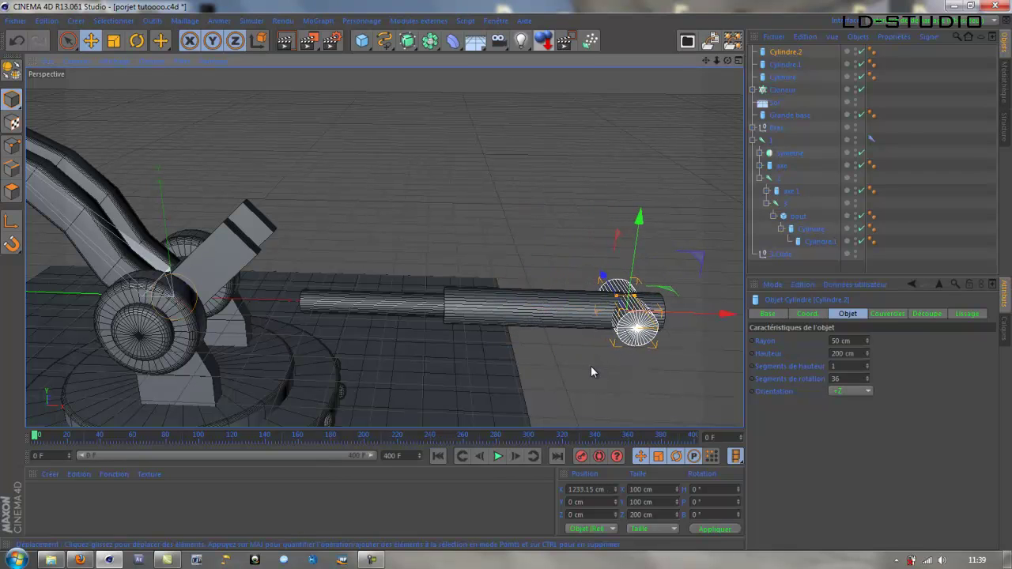
Reduce the cross pin's radius to about 23 cm and shift it to about X 1278 cm
alt+drag(591, 372, 327, 309)
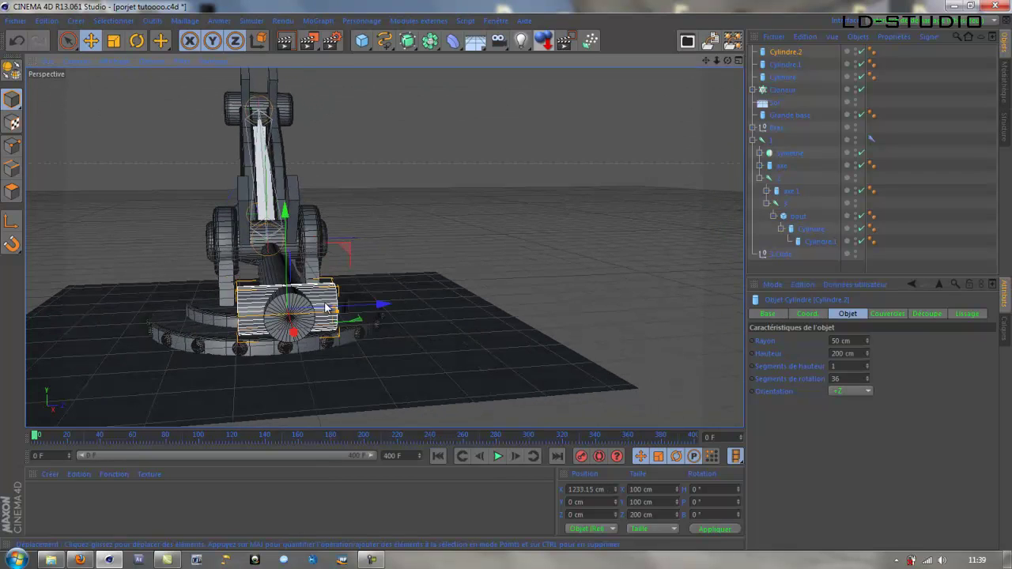
alt+drag(319, 356, 407, 370)
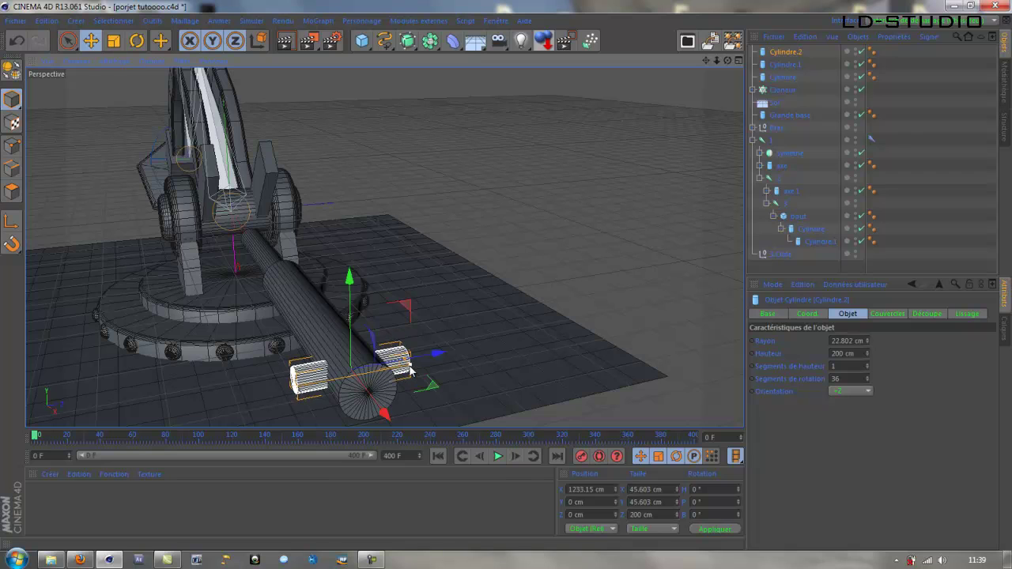
alt+drag(226, 353, 341, 351)
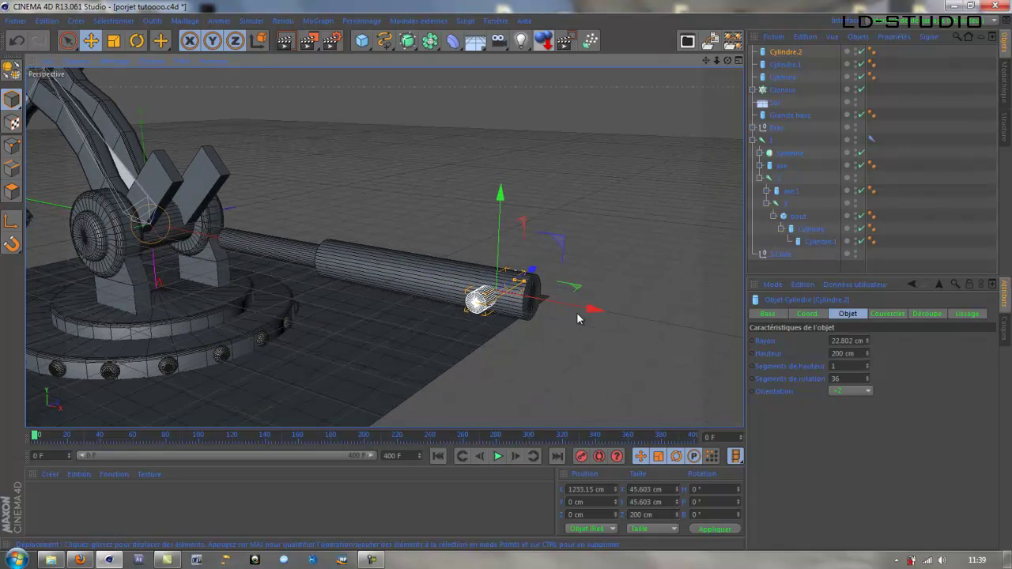
drag(597, 307, 607, 360)
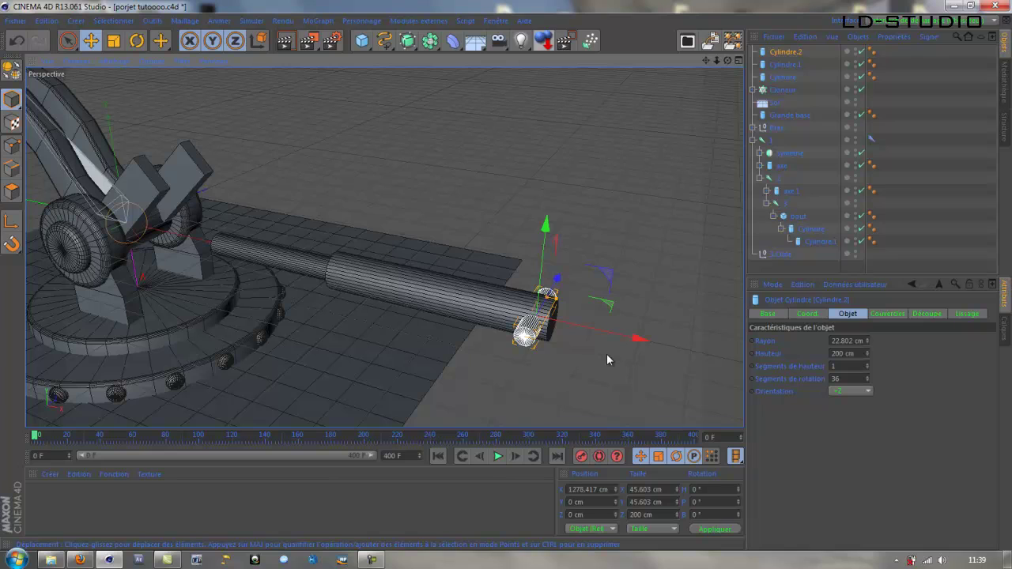
Duplicate the cross pin to the rod's end at about X 410 cm and shrink it to about 15 cm radius and 172 cm height
key(ctrl+v)
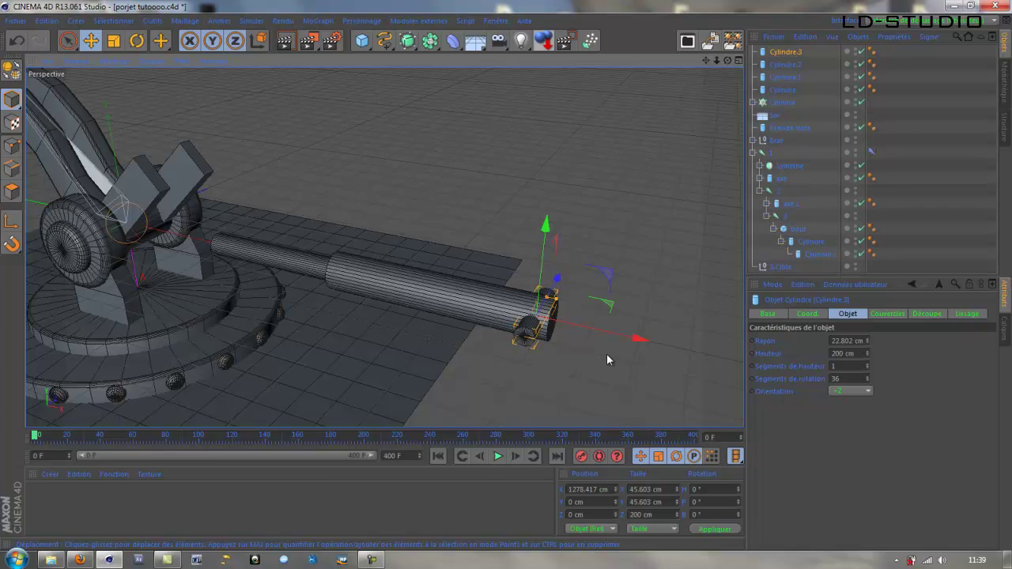
drag(639, 339, 307, 339)
scroll(207, 255, up, 9)
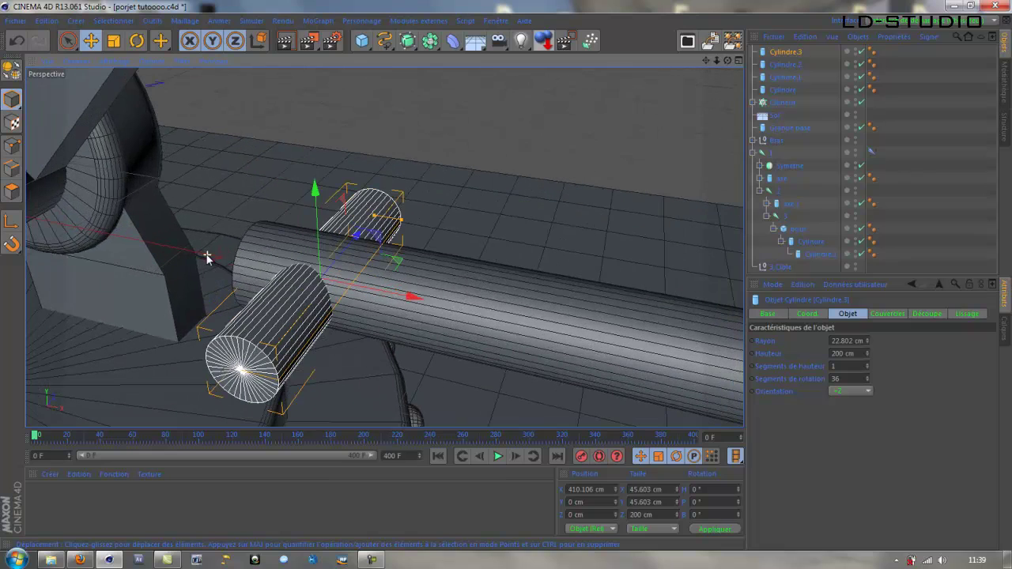
mouse_move(375, 216)
mouse_down()
mouse_move(396, 220)
mouse_move(367, 226)
mouse_up()
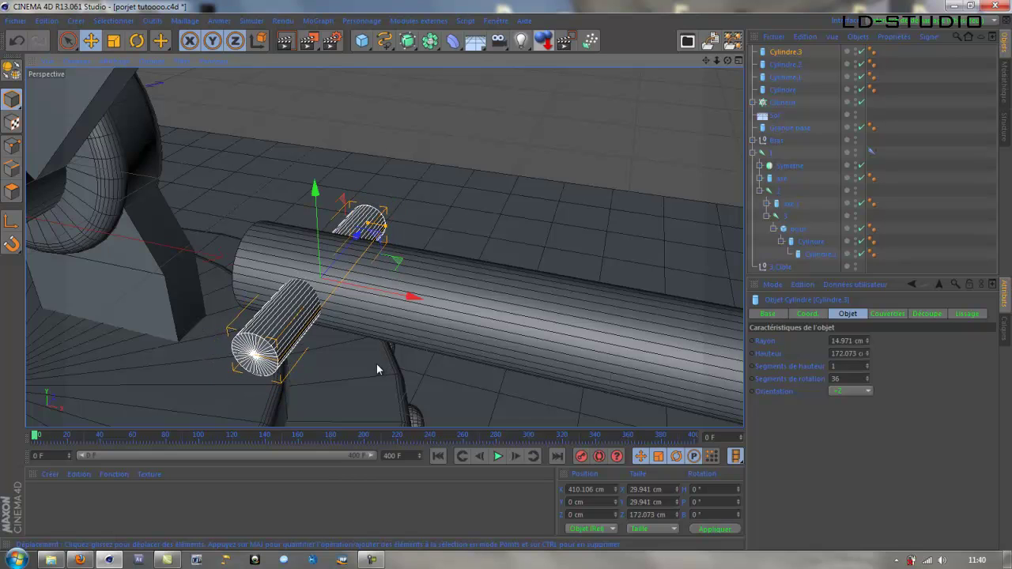
alt+drag(376, 364, 400, 357)
scroll(380, 346, down, 3)
alt+middle_drag(464, 375, 356, 355)
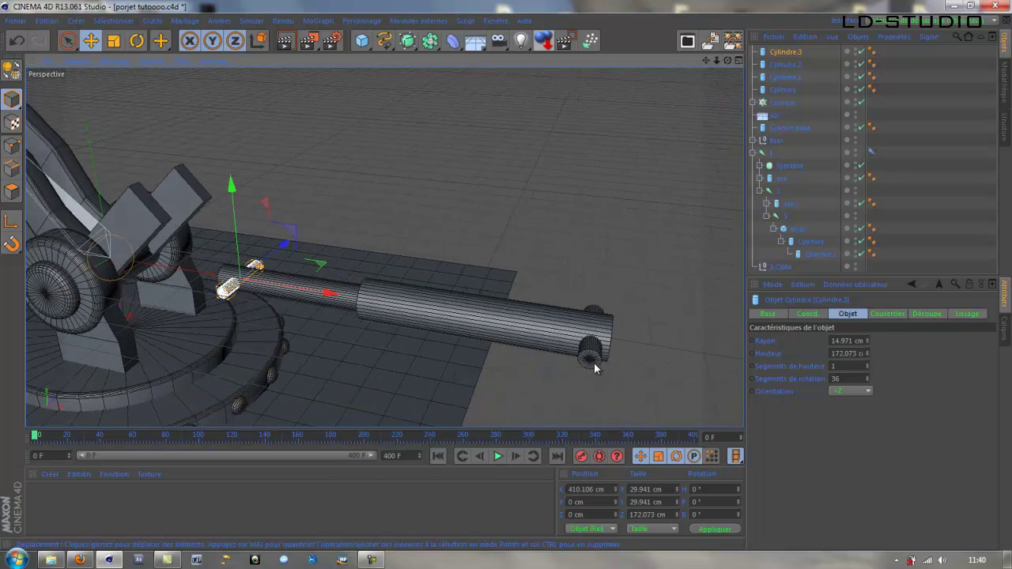
Select the four piston cylinders, from Cylindre to Cylindre.3, and convert them to editable polygon objects
shift+click(781, 90)
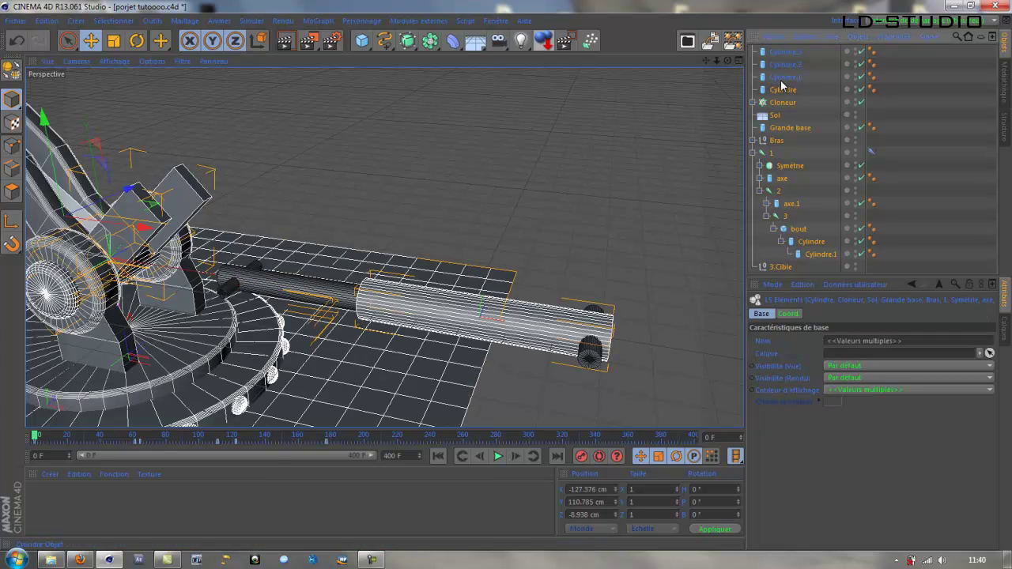
click(907, 60)
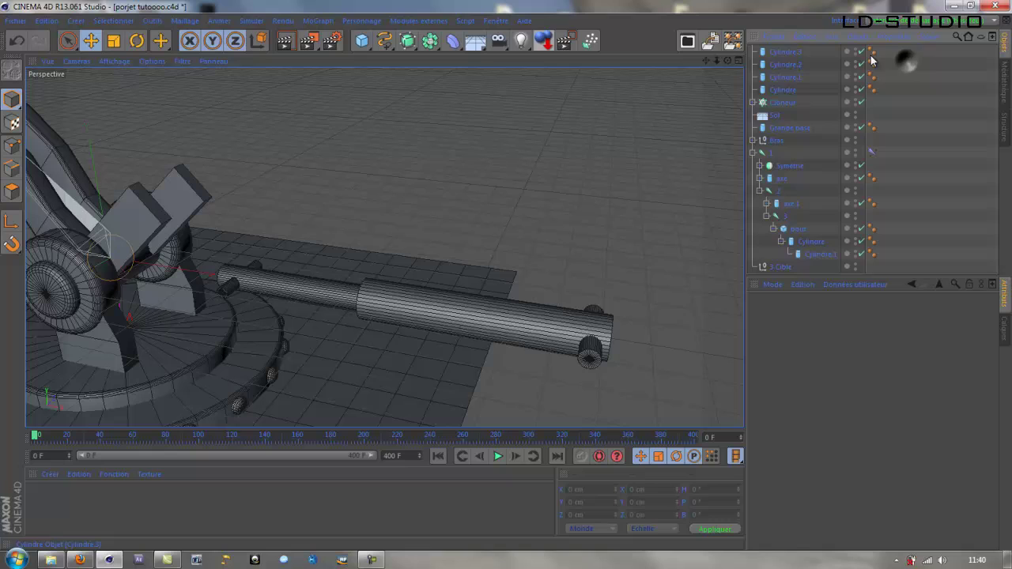
click(787, 51)
shift+click(785, 64)
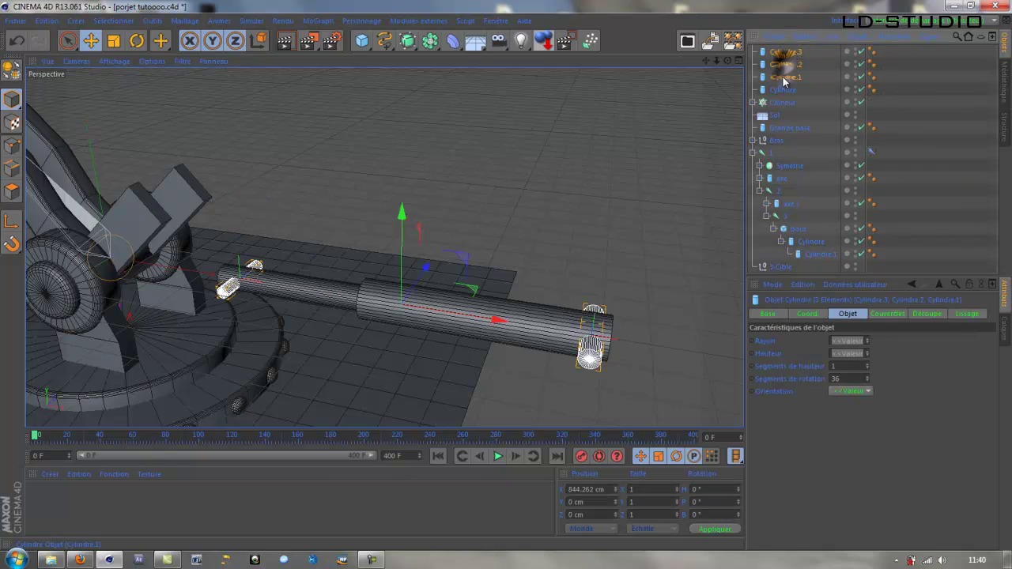
shift+click(785, 76)
shift+click(783, 89)
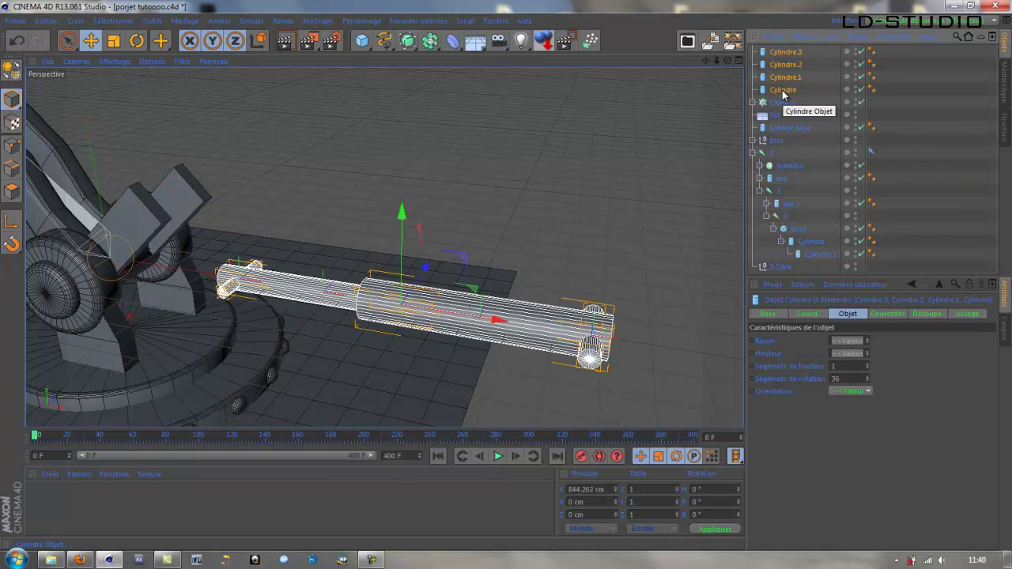
click(12, 69)
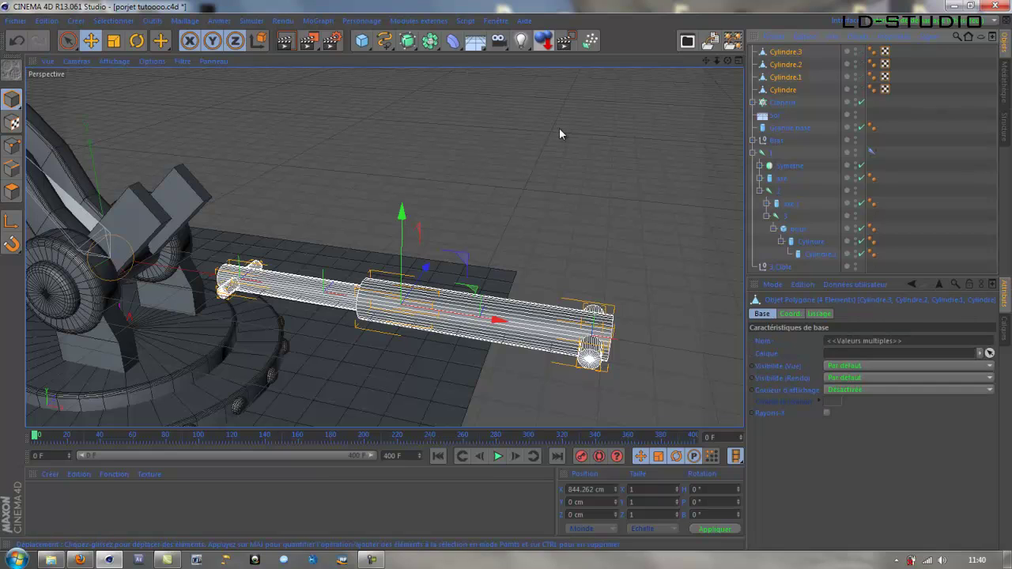
Merge the large cylinder and its cross pin, Cylindre and Cylindre.2, into one object with Connect Objects + Delete
click(786, 90)
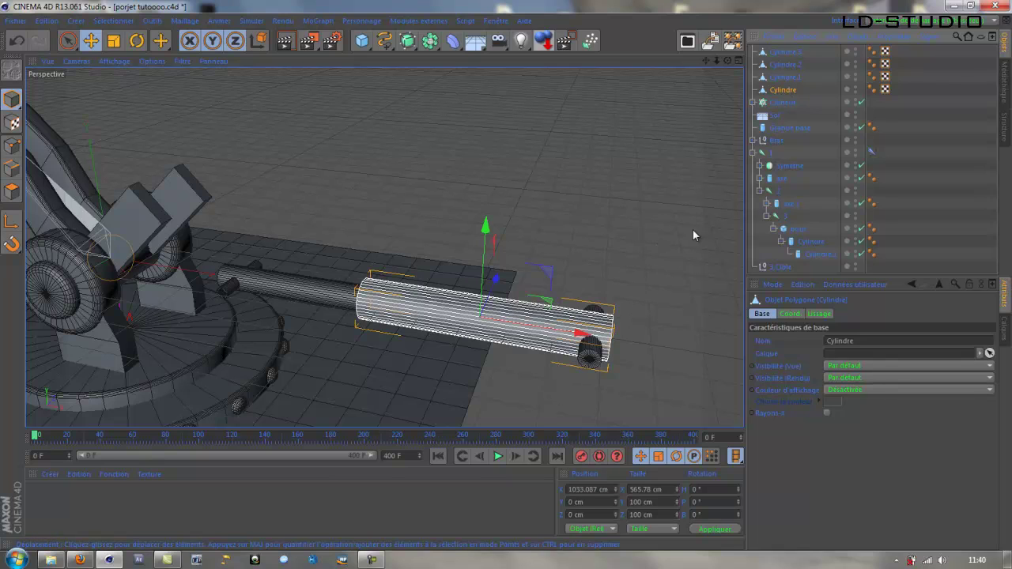
ctrl+click(784, 65)
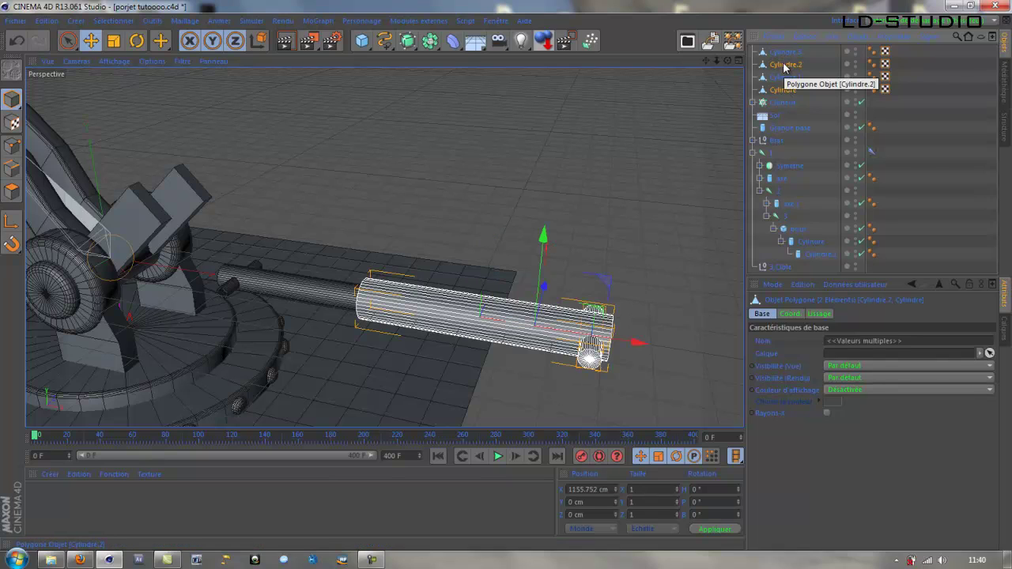
right_click(784, 66)
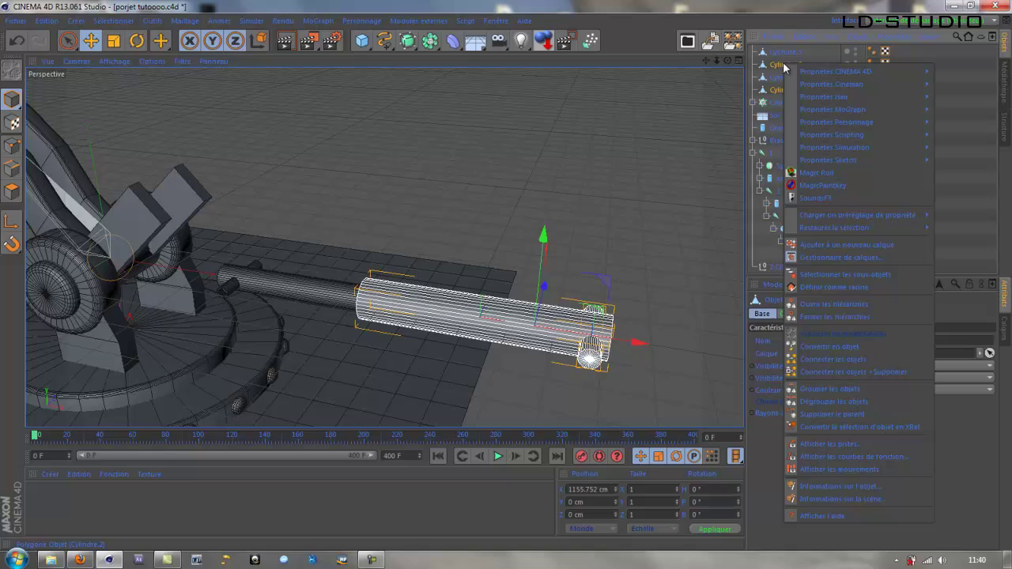
click(854, 371)
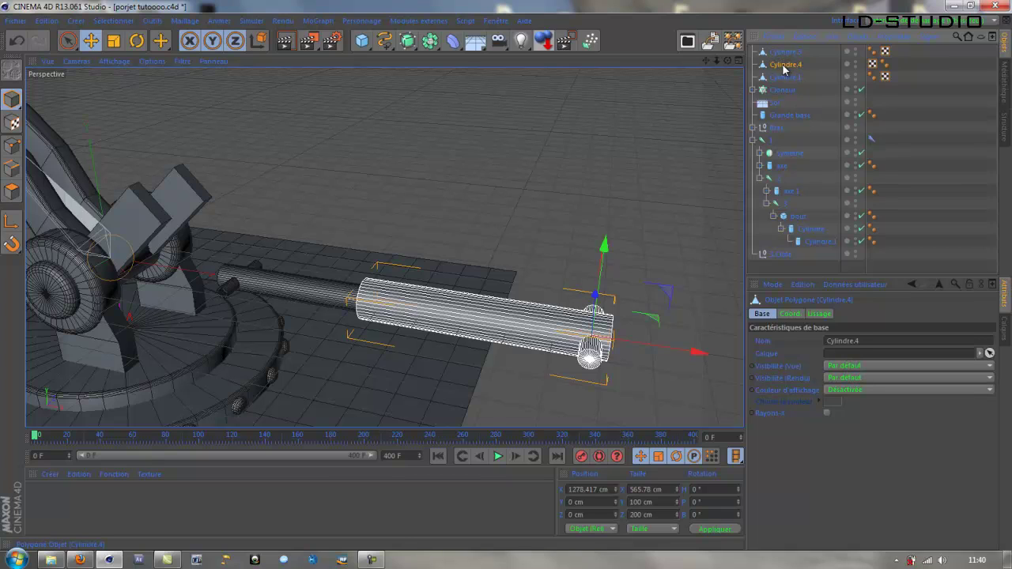
Merge the thin rod Cylindre.1 and its cross pin Cylindre.3 into one object with Connect Objects + Delete
click(788, 80)
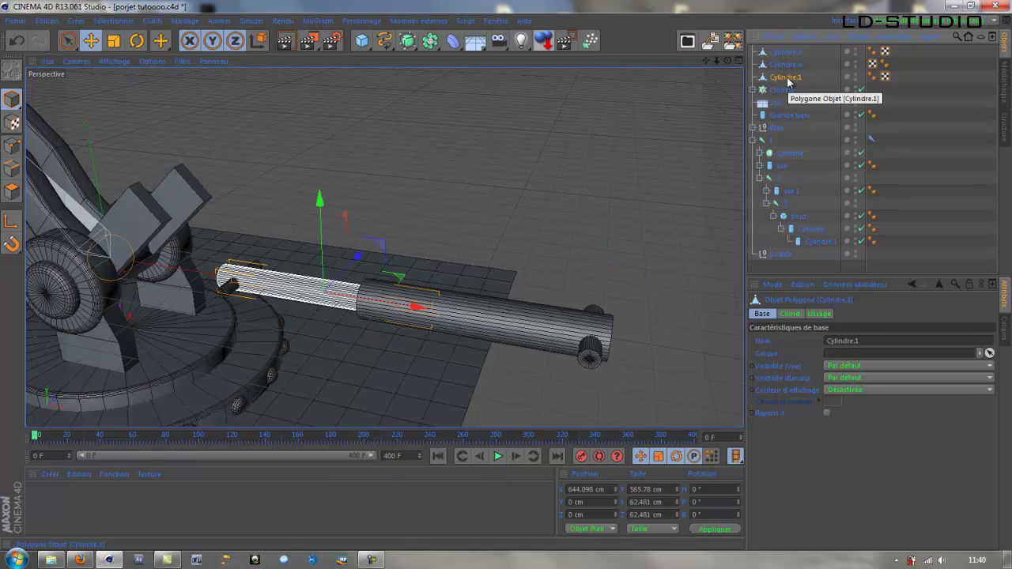
ctrl+click(784, 51)
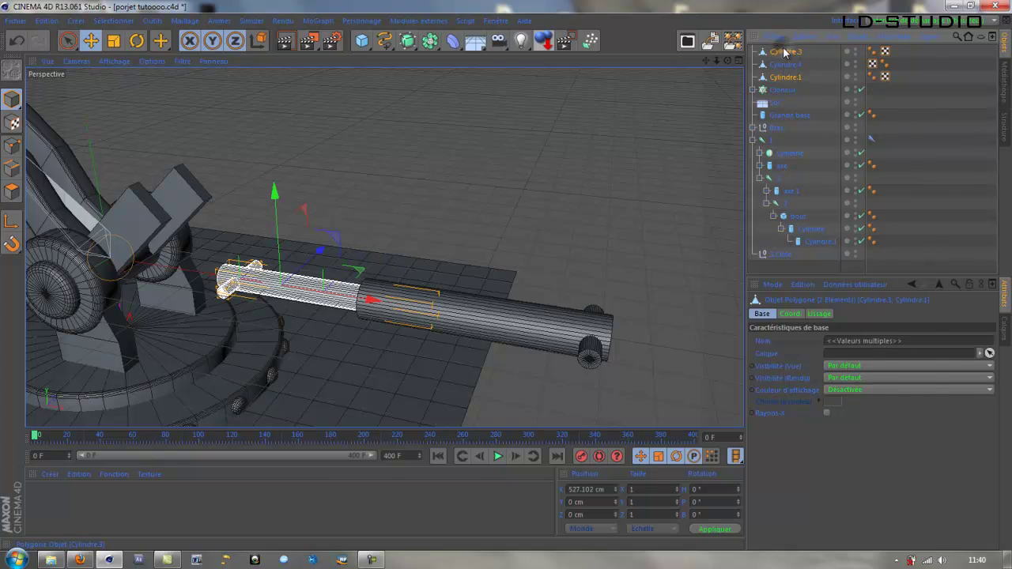
right_click(784, 52)
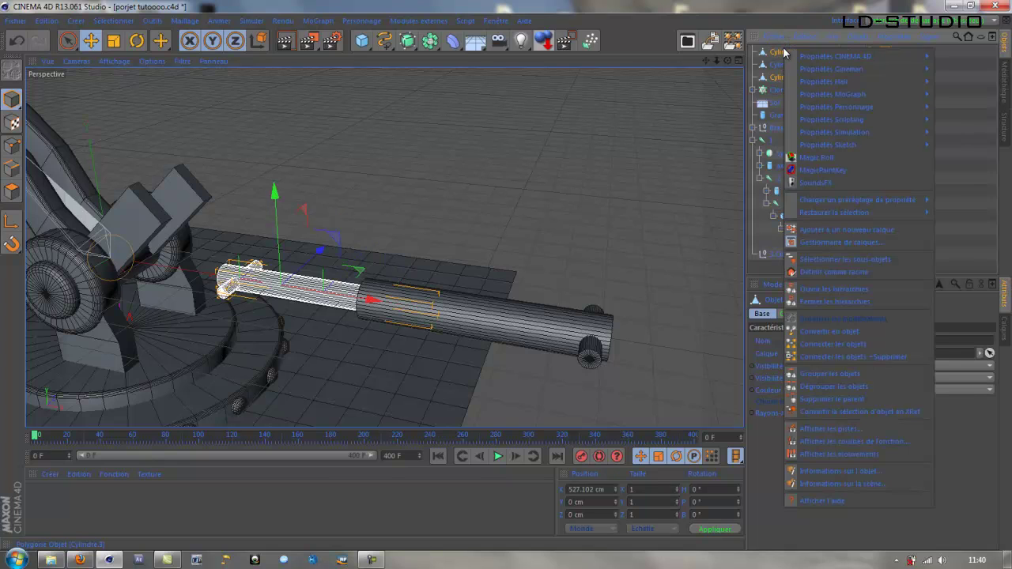
click(834, 357)
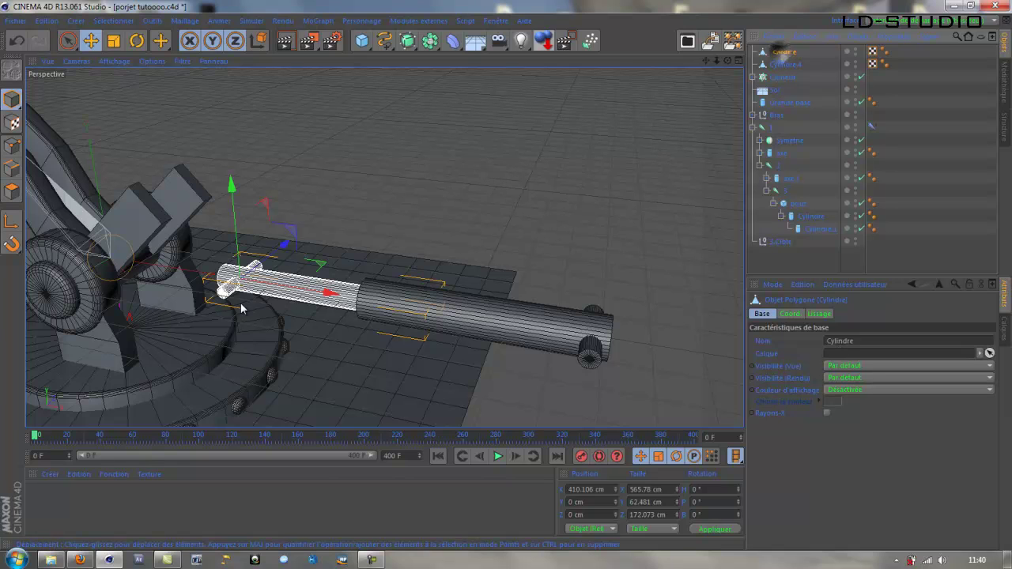
Add a Target (Cible) tag to the large cylinder Cylindre.4 and set the rod Cylindre as its target
scroll(198, 287, up, 6)
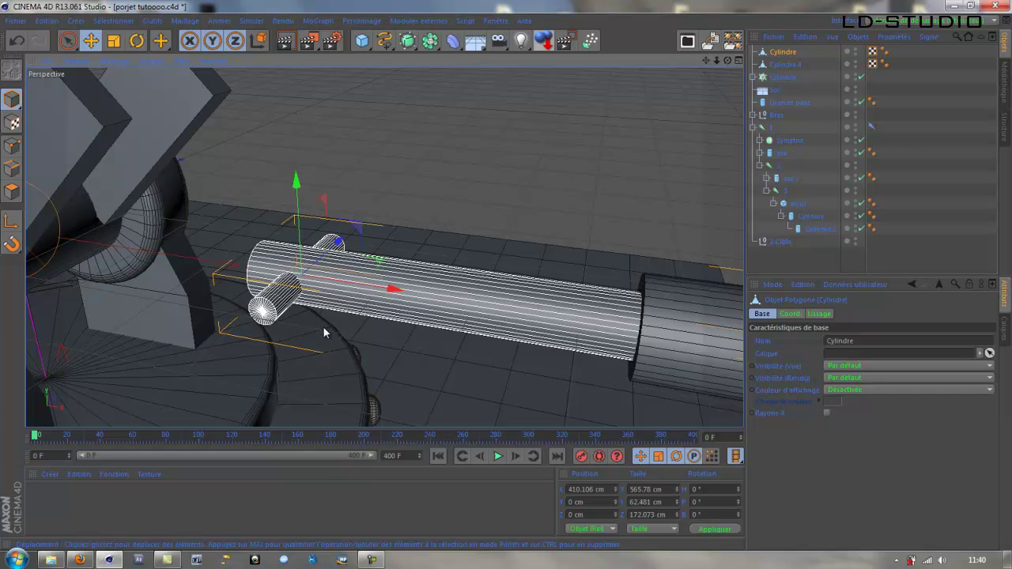
alt+drag(328, 345, 394, 220)
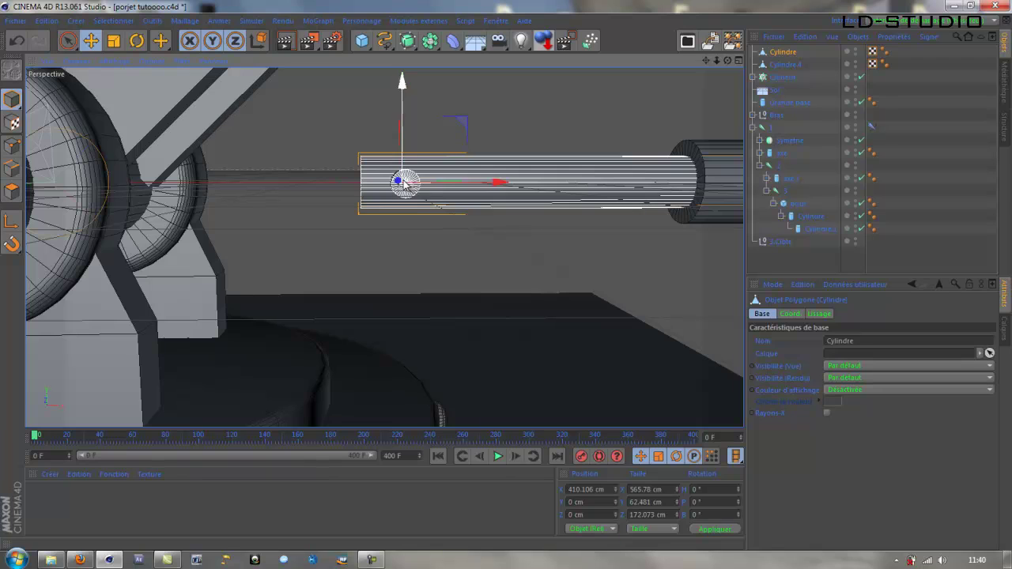
alt+drag(585, 300, 479, 256)
click(464, 217)
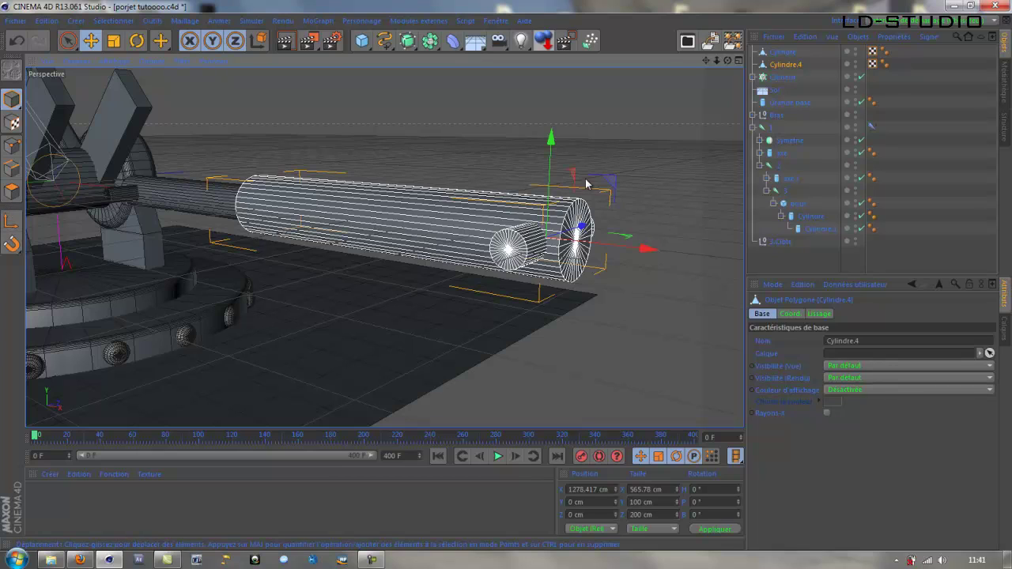
alt+drag(496, 320, 474, 352)
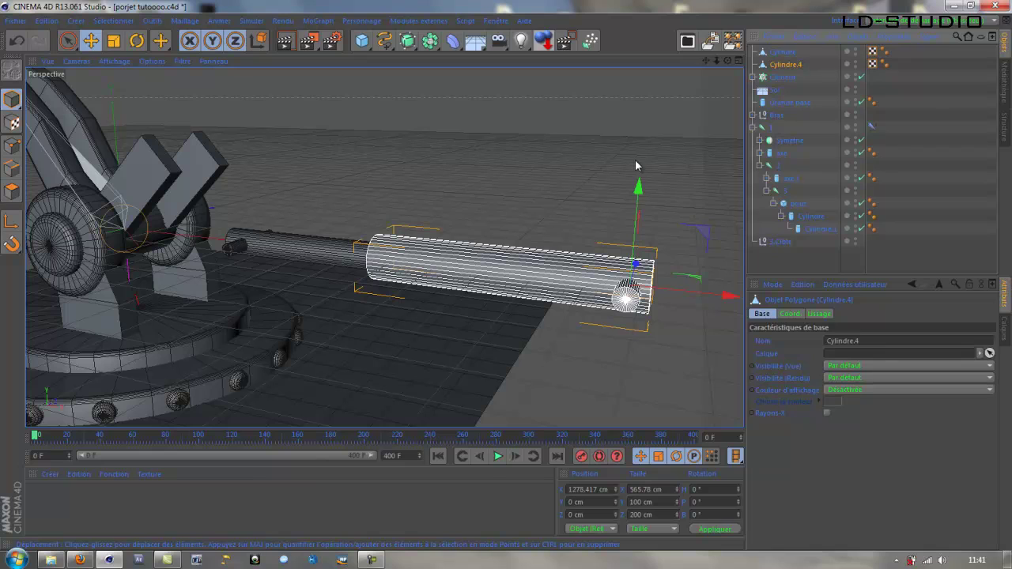
right_click(781, 69)
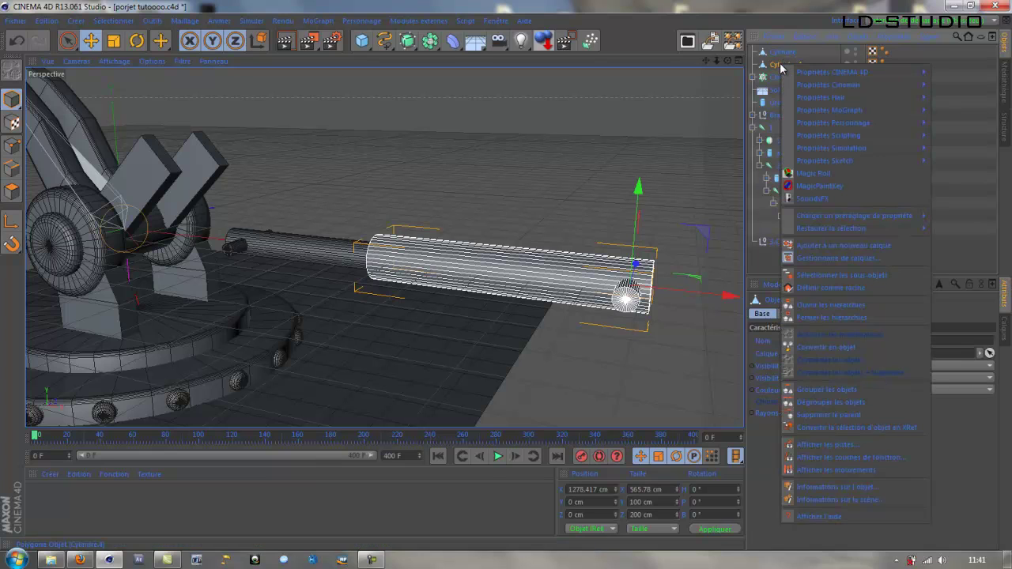
mouse_move(817, 73)
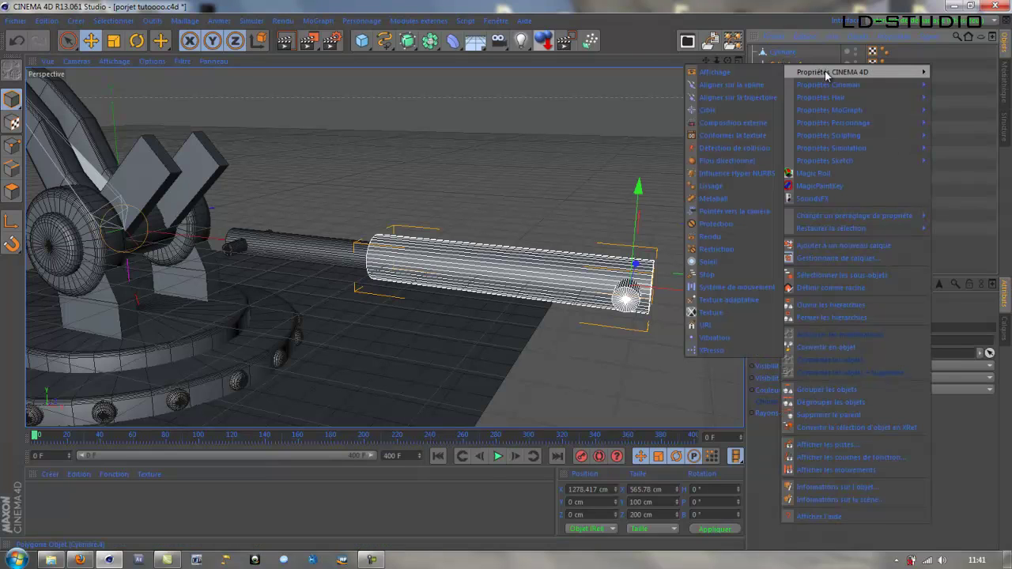
click(713, 111)
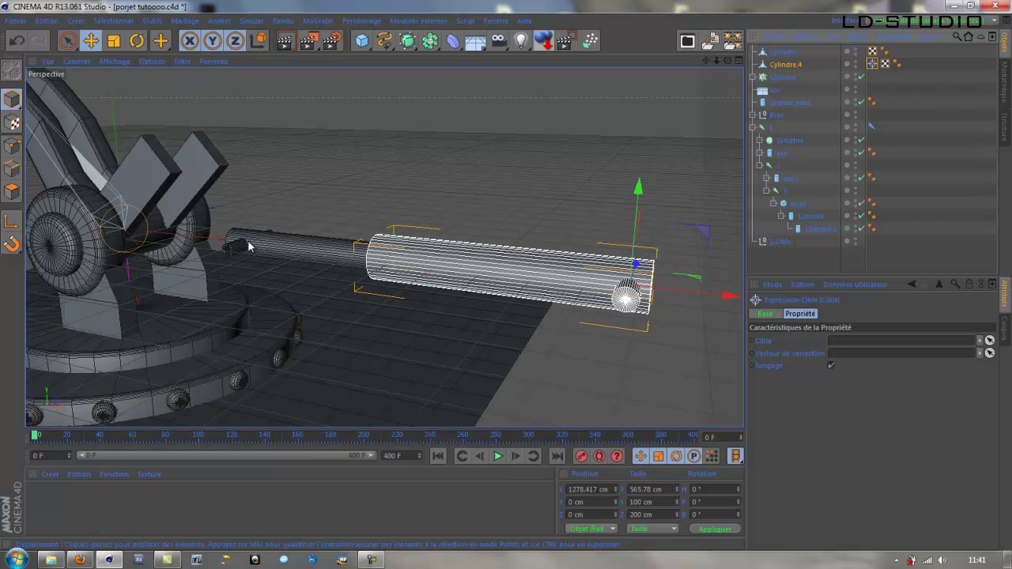
drag(782, 54, 854, 341)
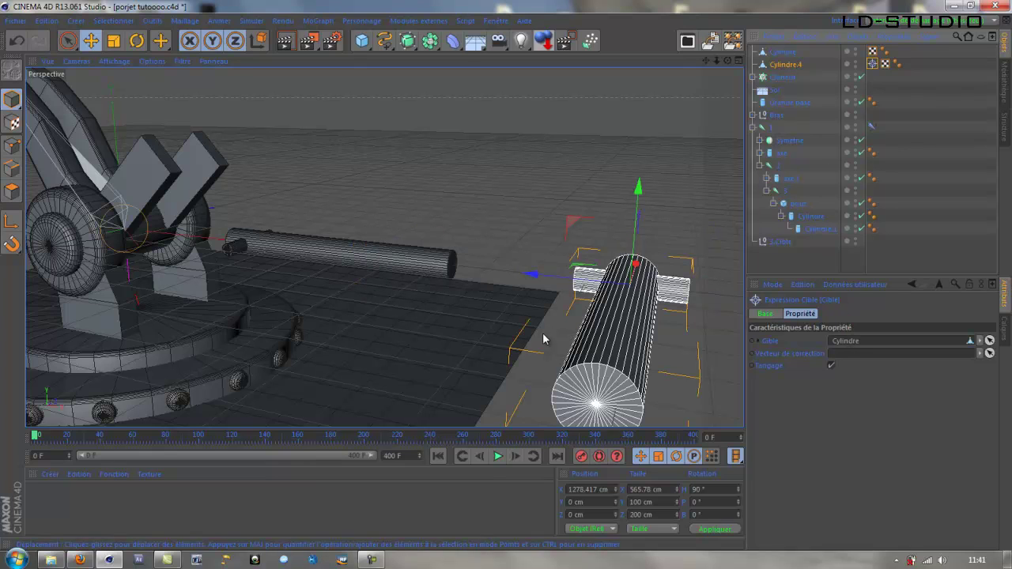
Enable axis modification and rotate Cylindre.4's axis horizontally until the large cylinder lines up with the rod again
alt+middle_drag(442, 372, 398, 308)
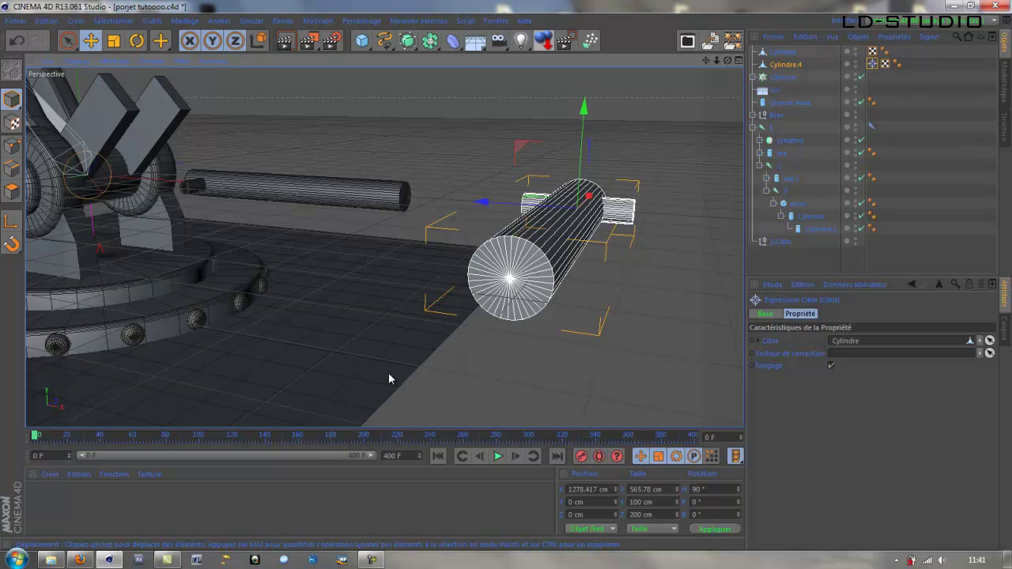
click(137, 47)
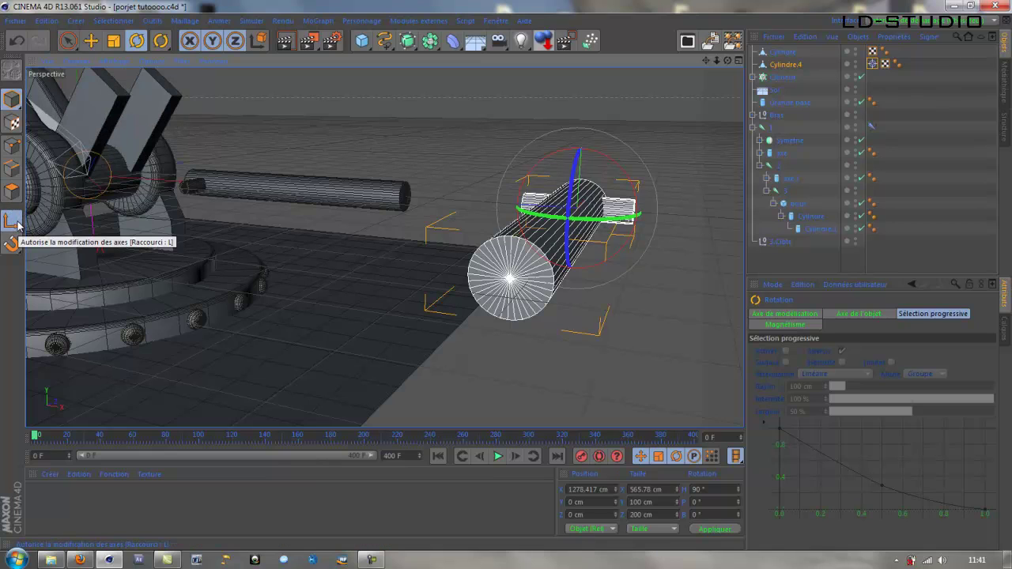
drag(612, 219, 507, 273)
Add a Target (Cible) tag aimed at Cylindre.4 to the rod Cylindre and rotate its axis to realign the rod
click(784, 52)
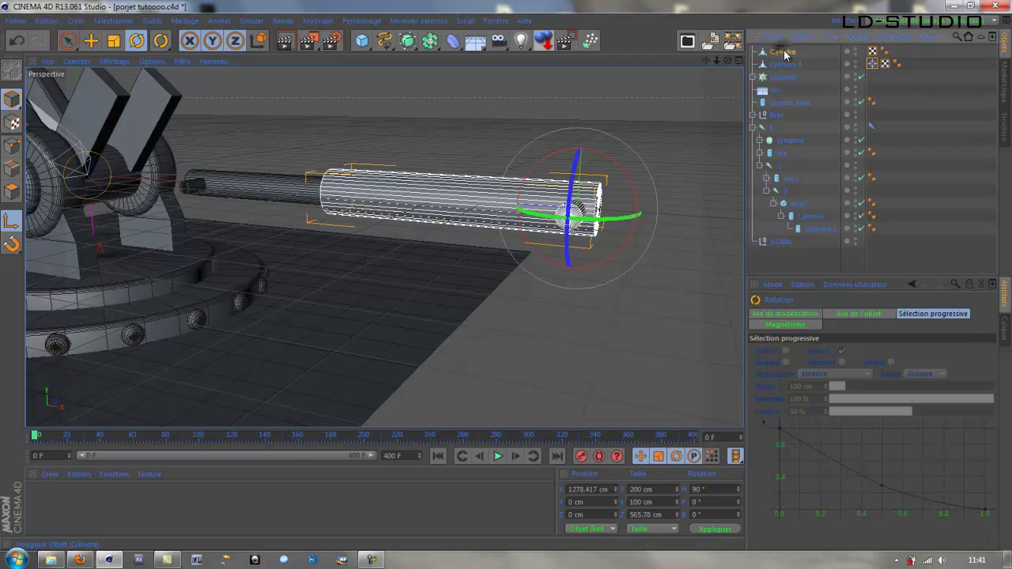
click(930, 56)
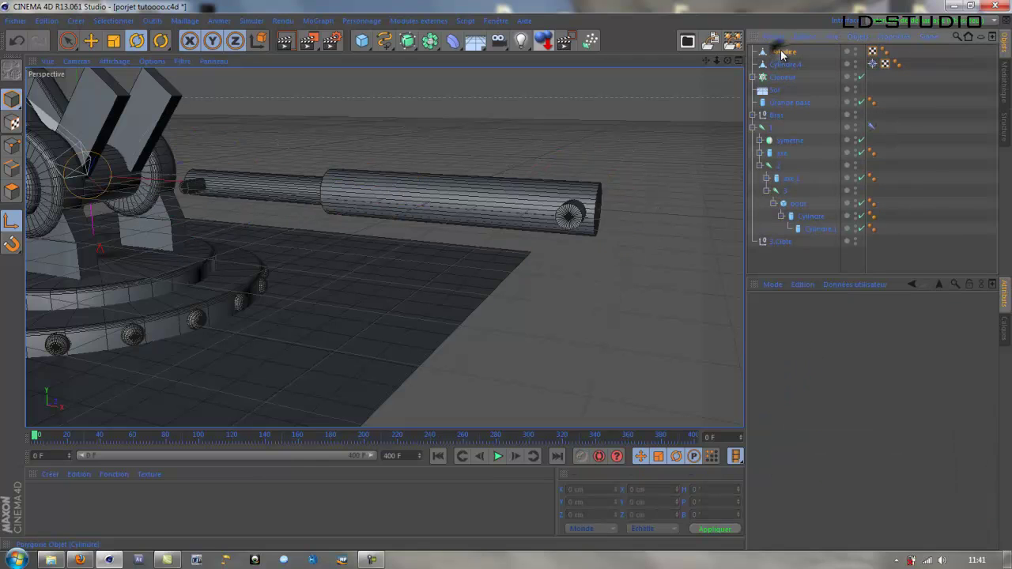
right_click(784, 52)
mouse_move(816, 60)
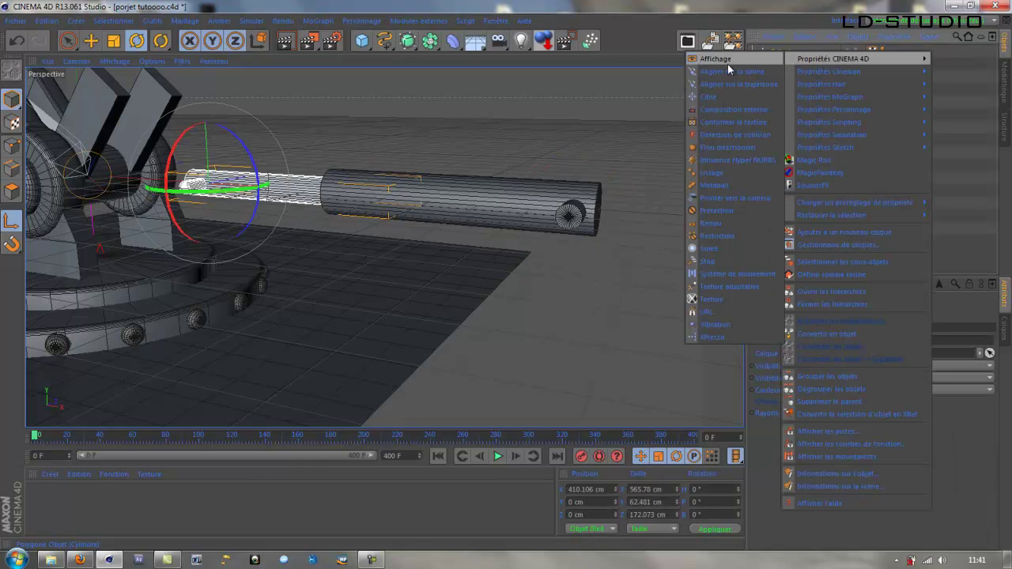
click(712, 96)
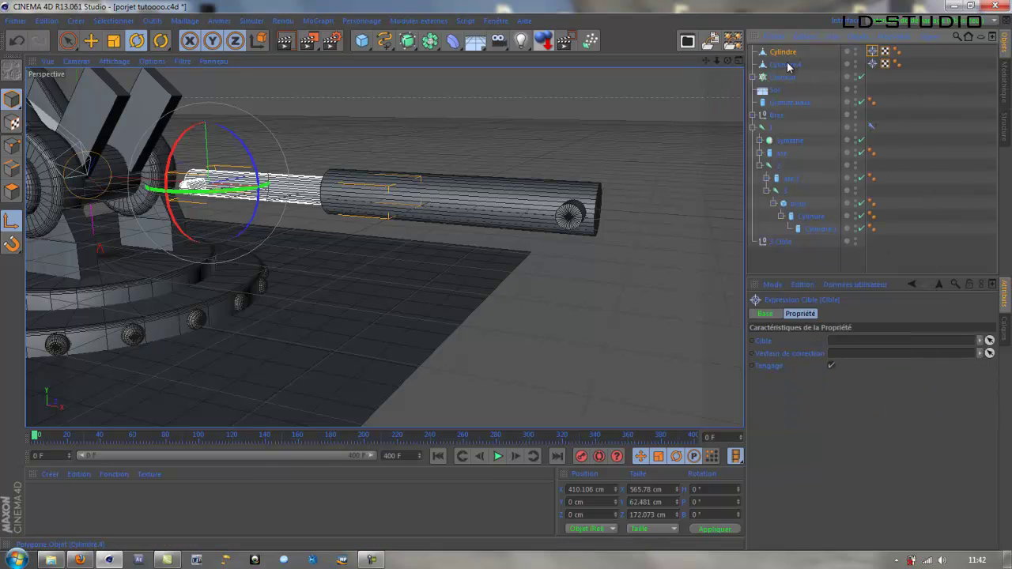
drag(786, 64, 857, 342)
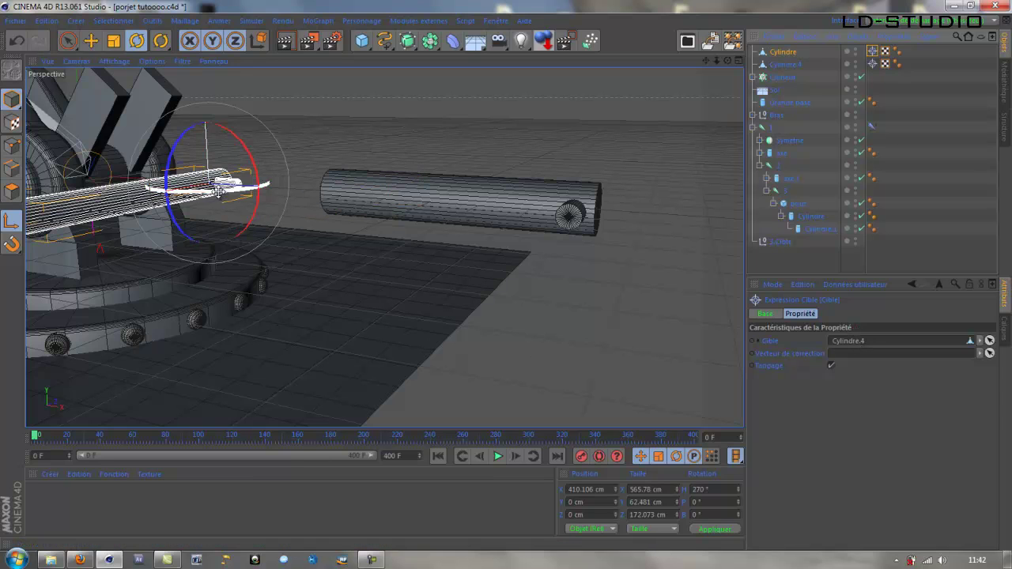
drag(225, 191, 75, 202)
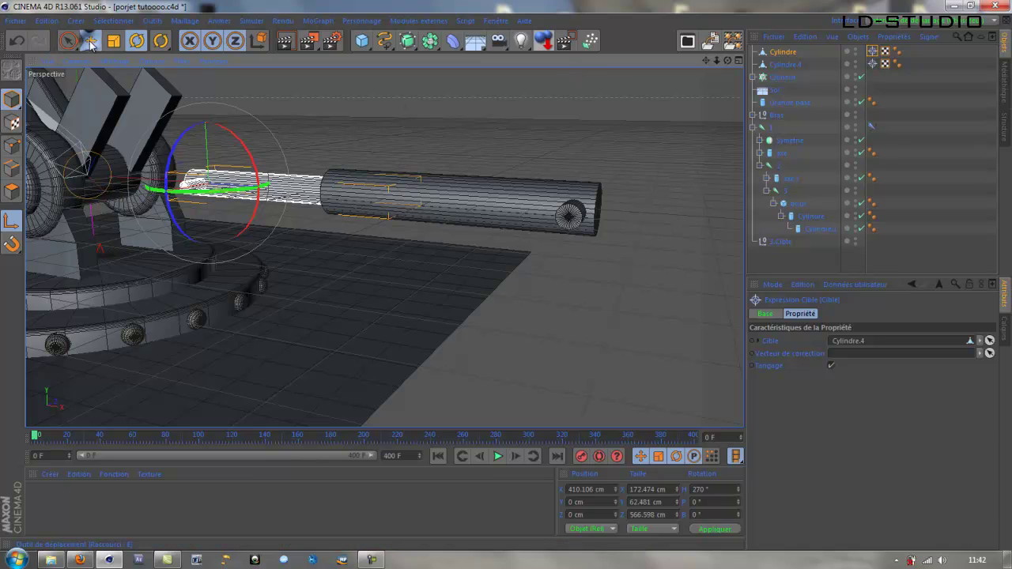
Turn off axis modification and test the targeting by moving the rod around, ending at about X 454 cm, Y 23 cm
key(e)
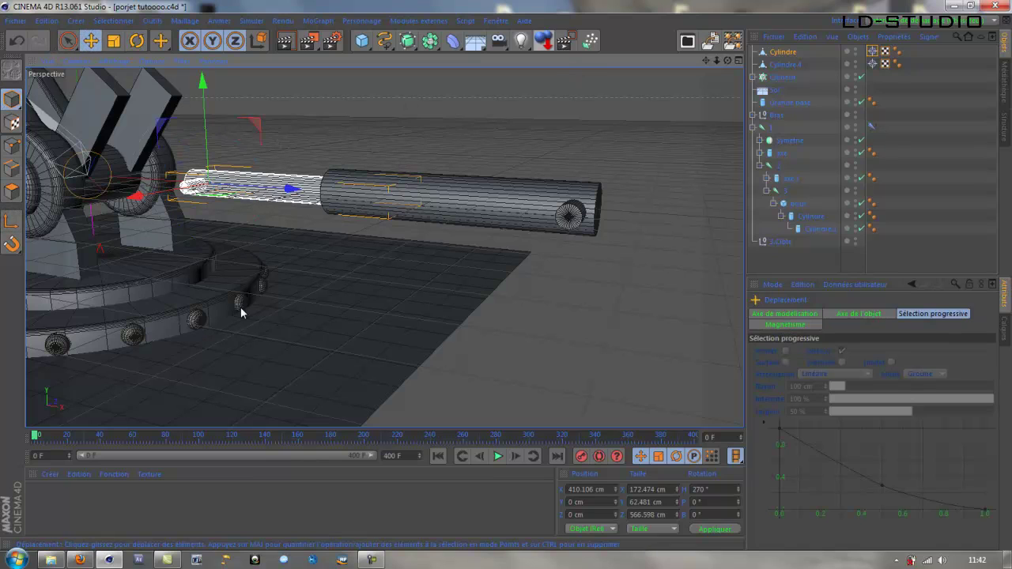
alt+drag(246, 293, 395, 372)
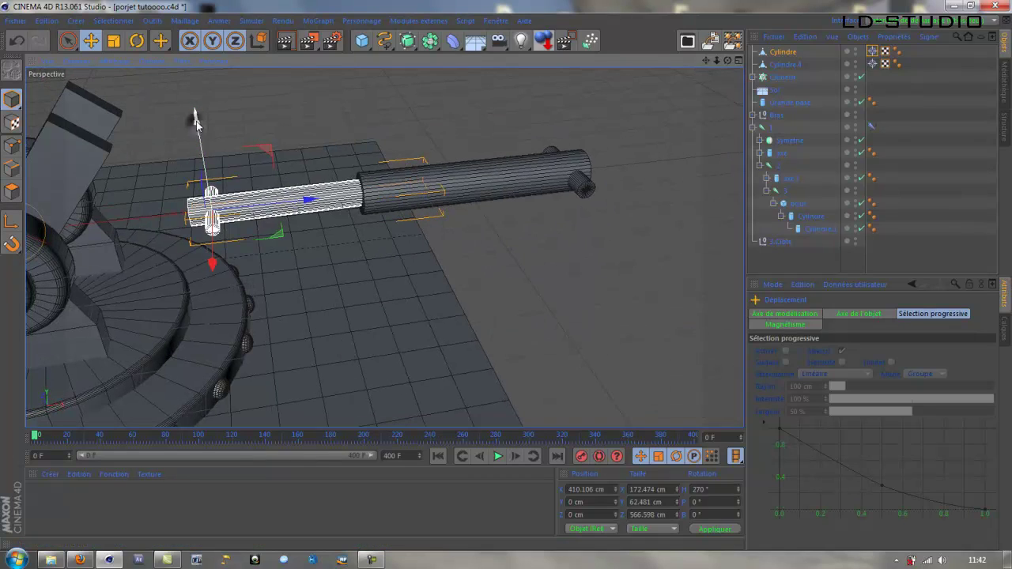
drag(195, 117, 184, 24)
drag(506, 272, 254, 101)
mouse_move(309, 191)
mouse_down()
mouse_move(420, 194)
mouse_move(317, 194)
mouse_up()
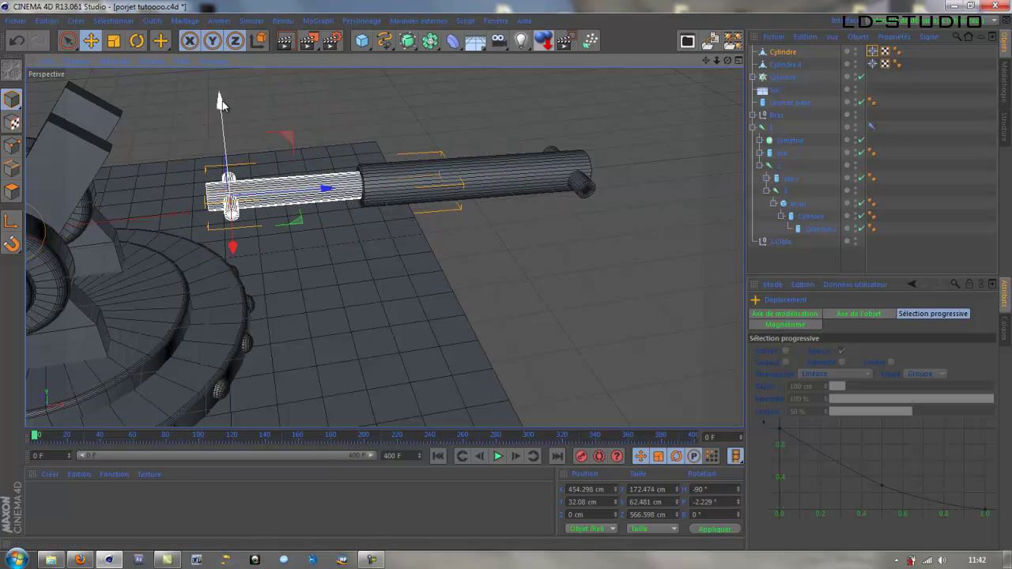
mouse_move(221, 107)
mouse_down()
mouse_move(236, 196)
mouse_move(233, 99)
mouse_move(237, 111)
mouse_up()
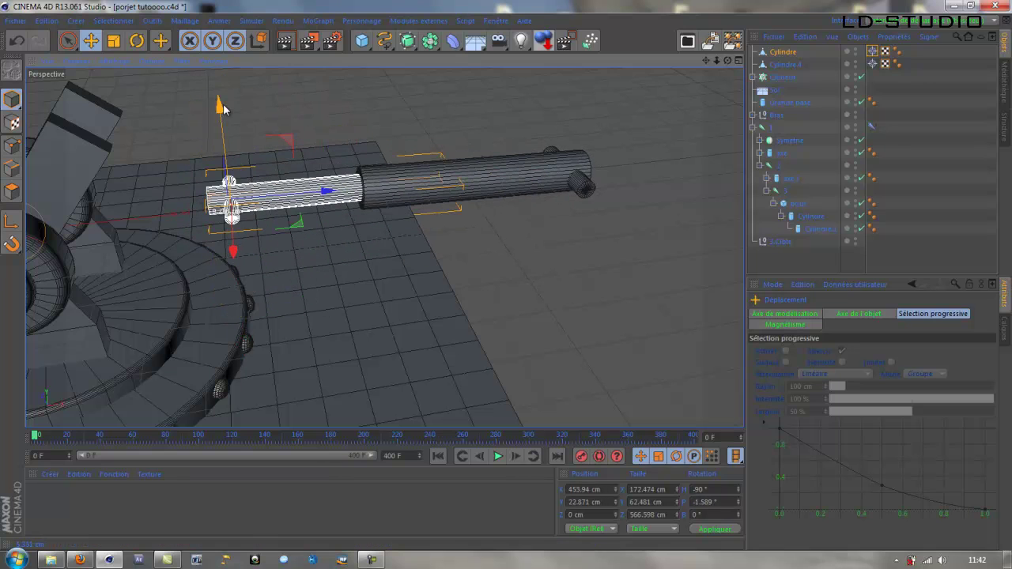
Move the rod so its pin sits in the upper joint's bracket, at about X -491 cm, Y 586 cm
alt+drag(356, 305, 141, 65)
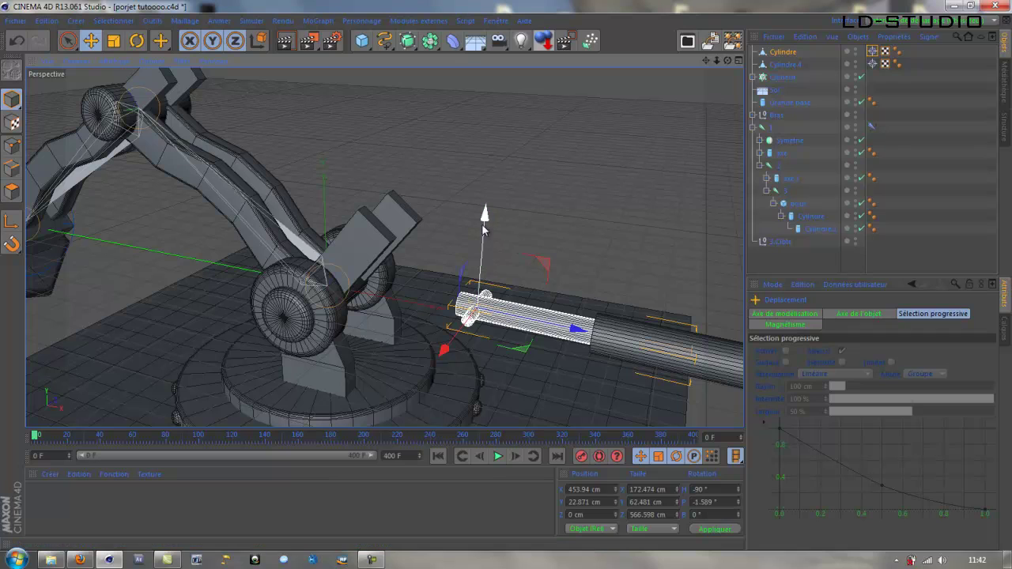
drag(484, 225, 506, 125)
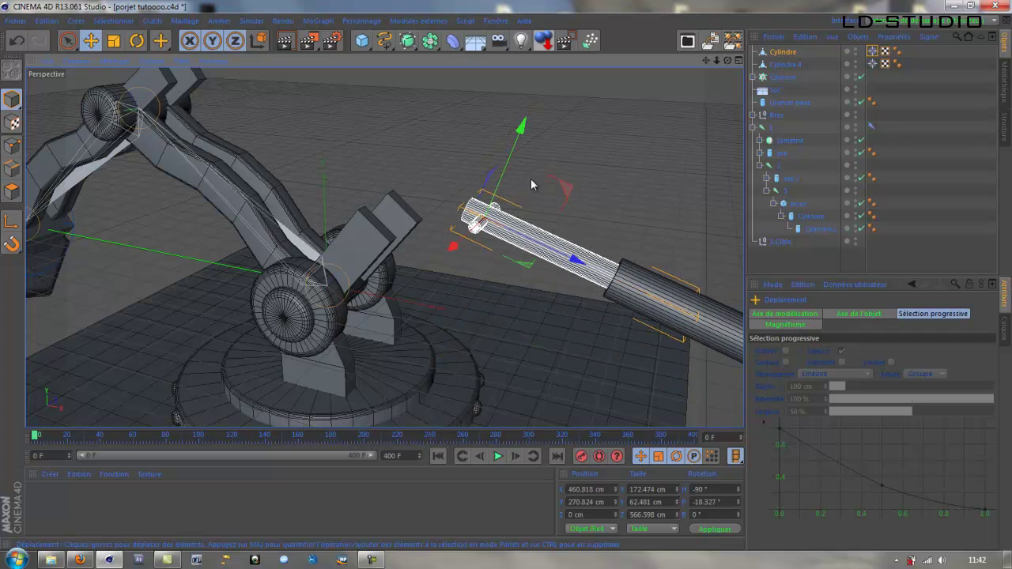
drag(574, 254, 365, 297)
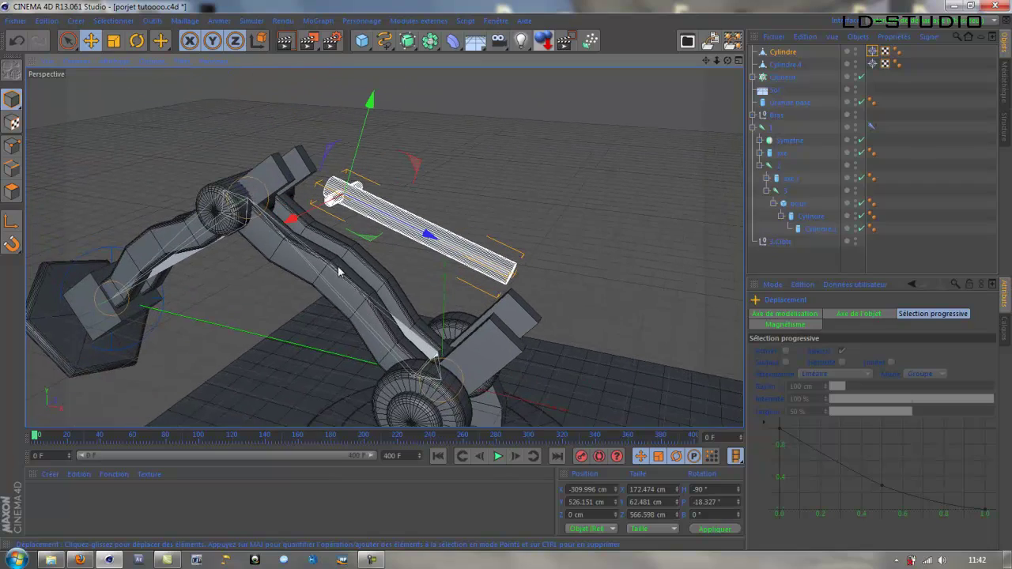
scroll(265, 186, up, 8)
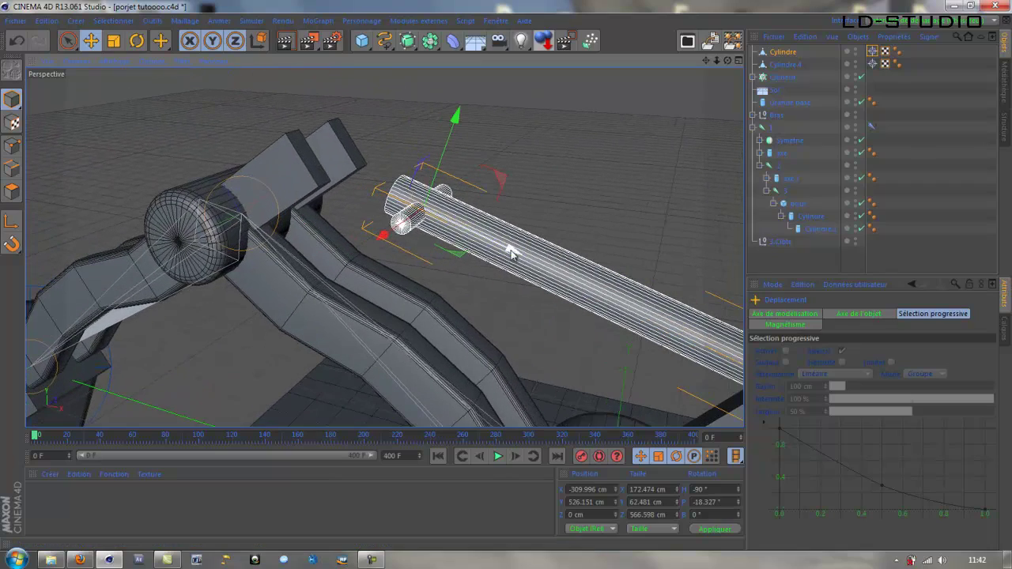
drag(511, 252, 401, 210)
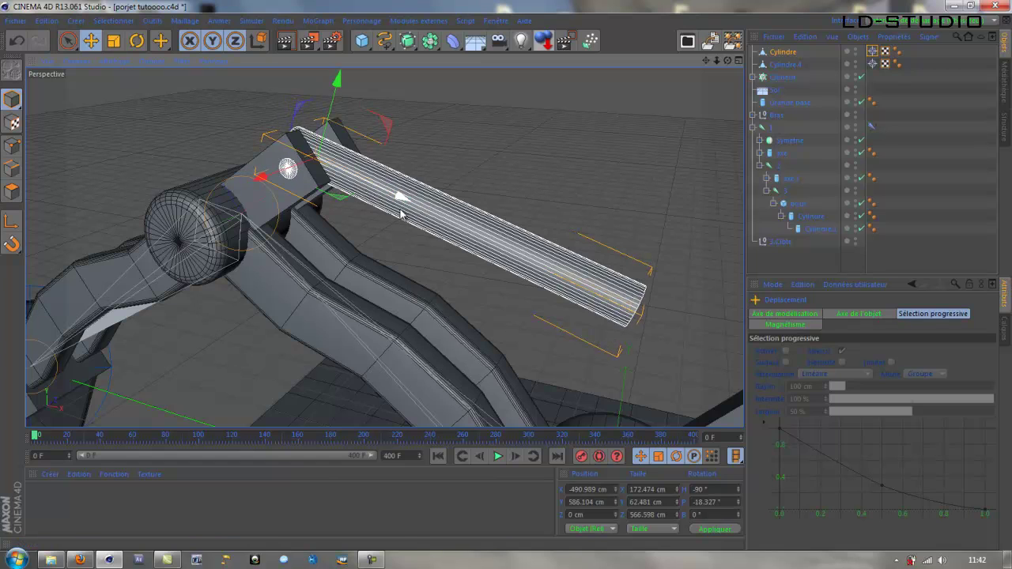
Move the large cylinder Cylindre.4 so its pin sits in the lower joint's bracket, at about X 187 cm, Y 209 cm
alt+drag(446, 342, 343, 283)
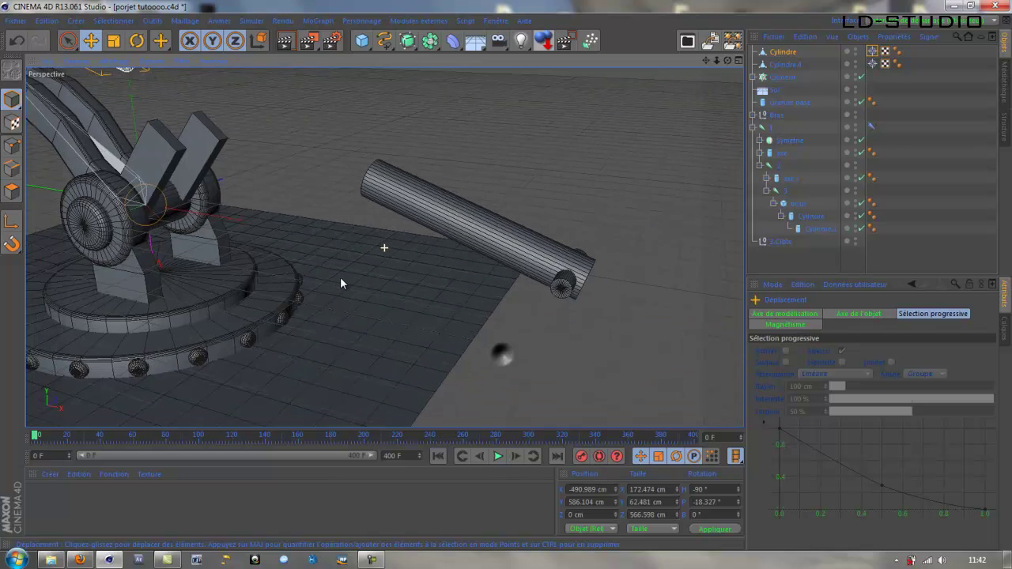
click(516, 258)
drag(488, 224, 419, 220)
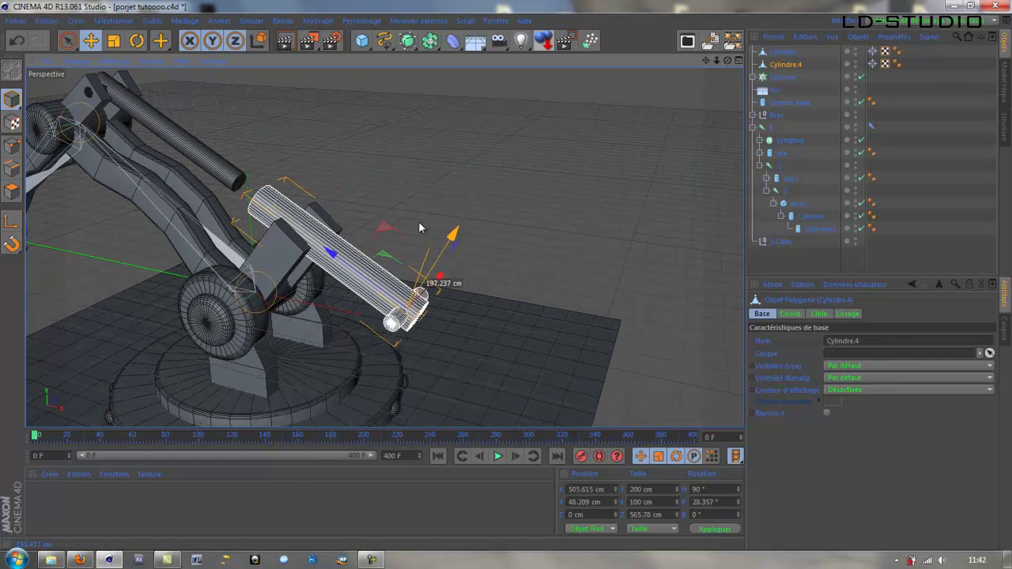
drag(332, 255, 207, 214)
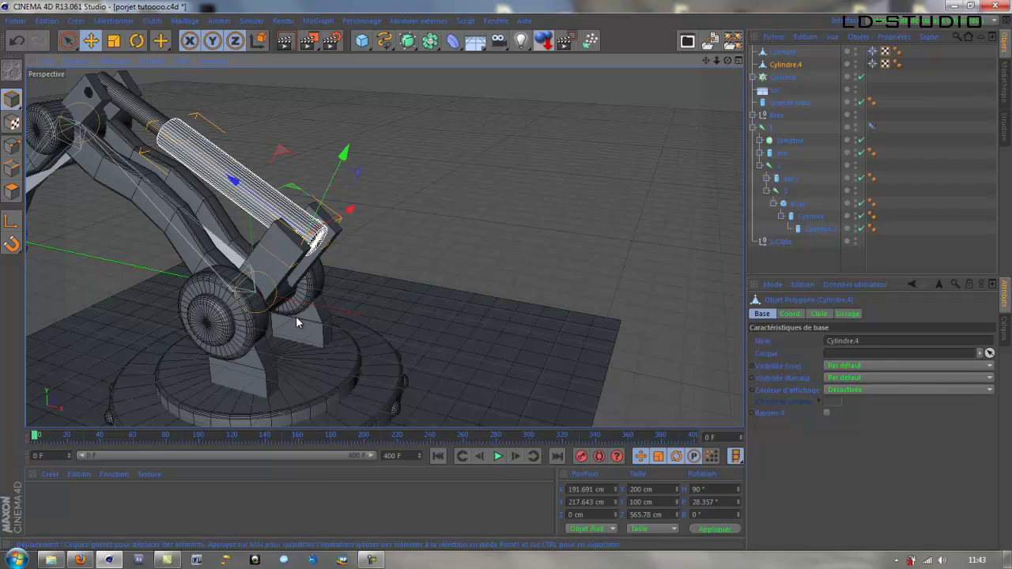
alt+drag(296, 316, 318, 251)
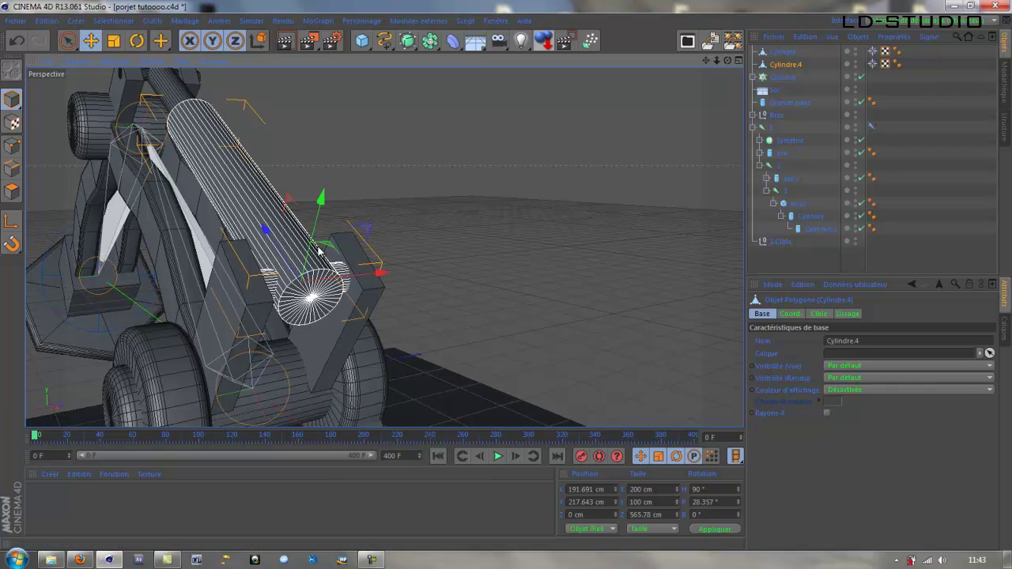
drag(320, 201, 320, 208)
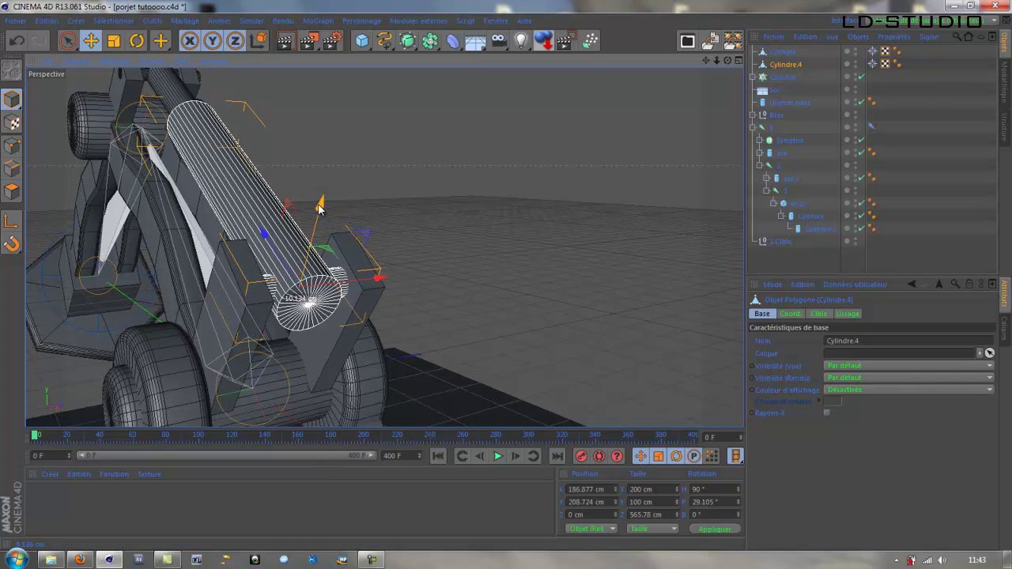
alt+drag(181, 275, 304, 287)
scroll(132, 262, down, 1)
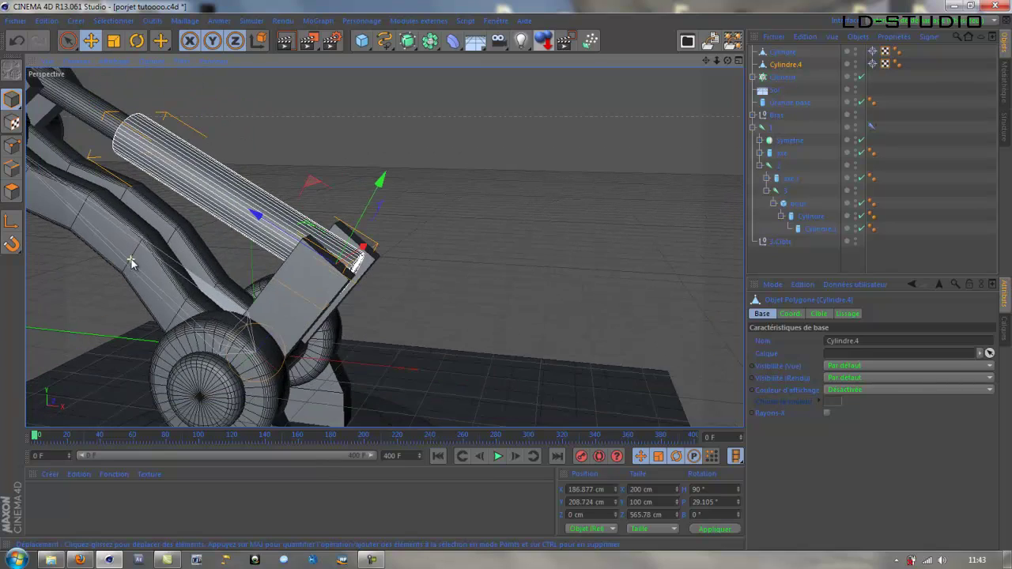
Select the 3.Cible null and examine how the mounted piston sits on the whole arm from several angles
scroll(131, 262, down, 1)
alt+middle_drag(104, 261, 299, 325)
scroll(285, 319, down, 1)
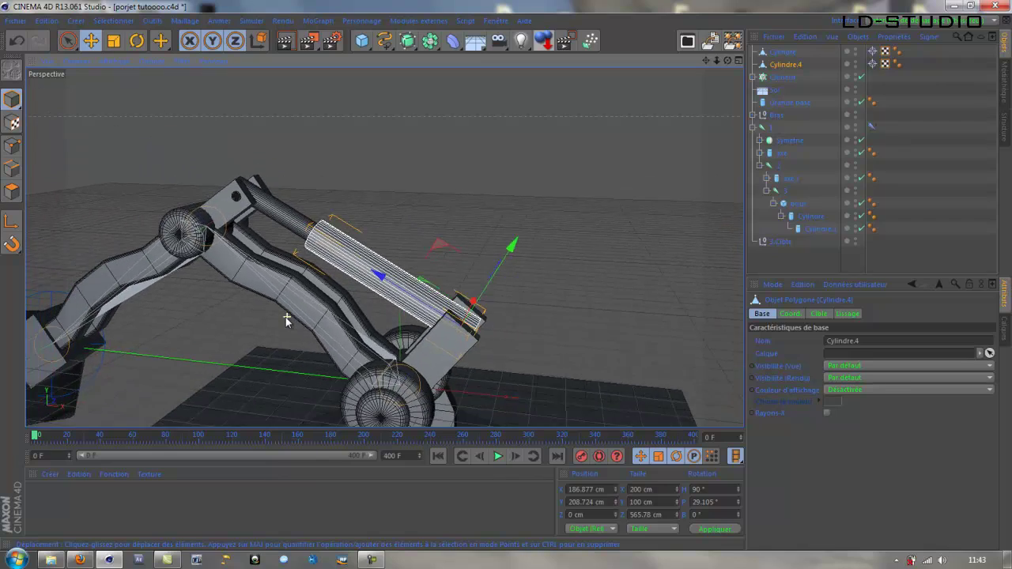
scroll(285, 317, down, 3)
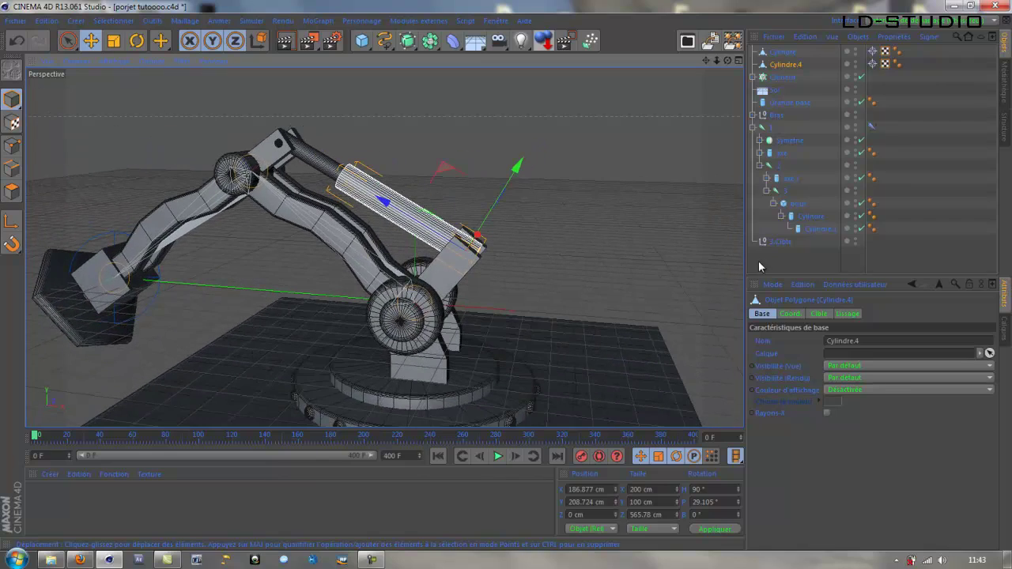
click(780, 241)
mouse_move(140, 312)
alt+mouse_down()
mouse_move(160, 320)
mouse_move(128, 323)
mouse_move(158, 328)
mouse_move(140, 329)
mouse_move(134, 314)
alt+mouse_up()
alt+drag(455, 295, 346, 335)
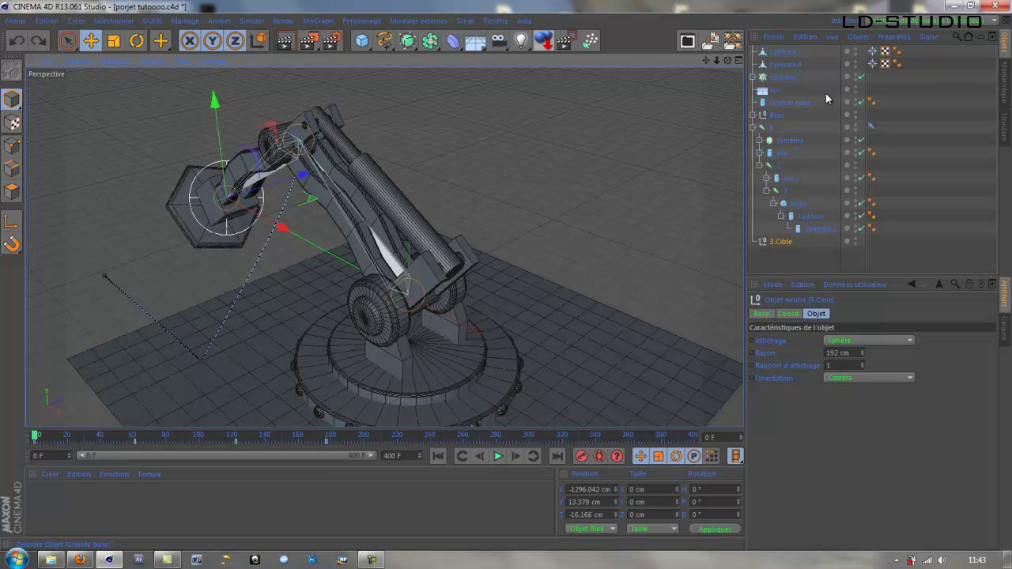
Identify the joint carrying the lower bracket and make Cylindre.4 a child of joint 1 in the hierarchy
click(783, 78)
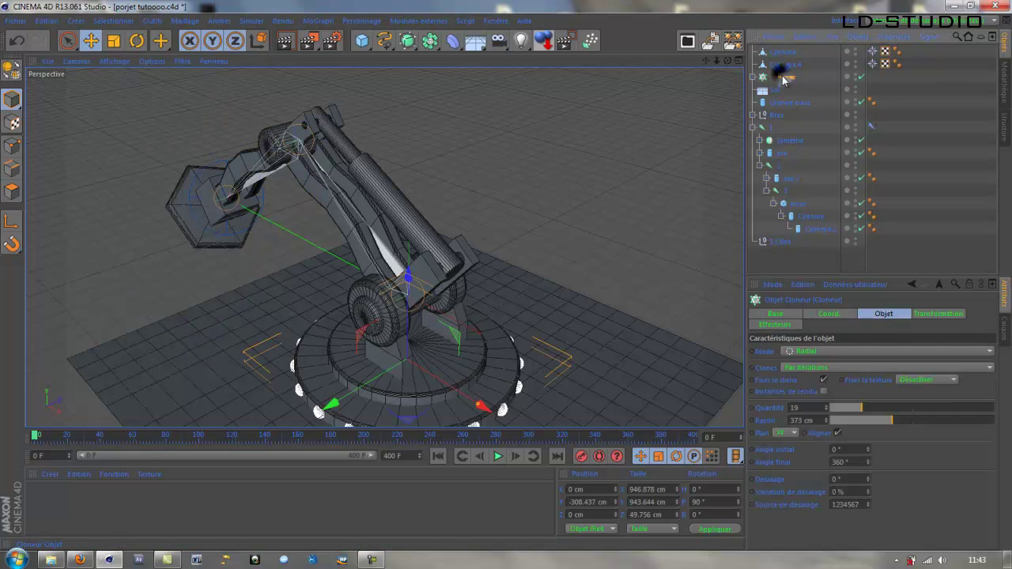
click(435, 275)
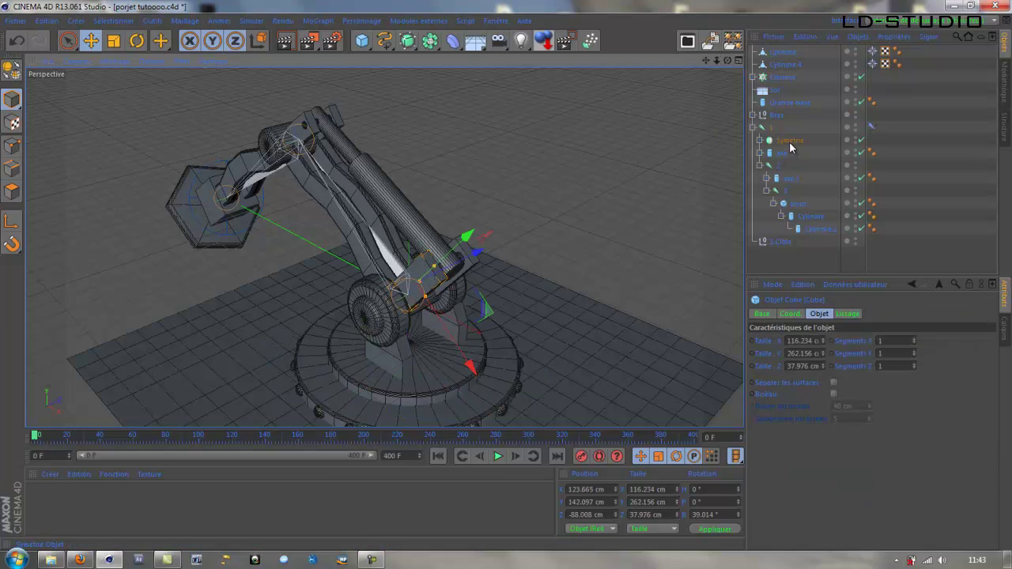
click(790, 67)
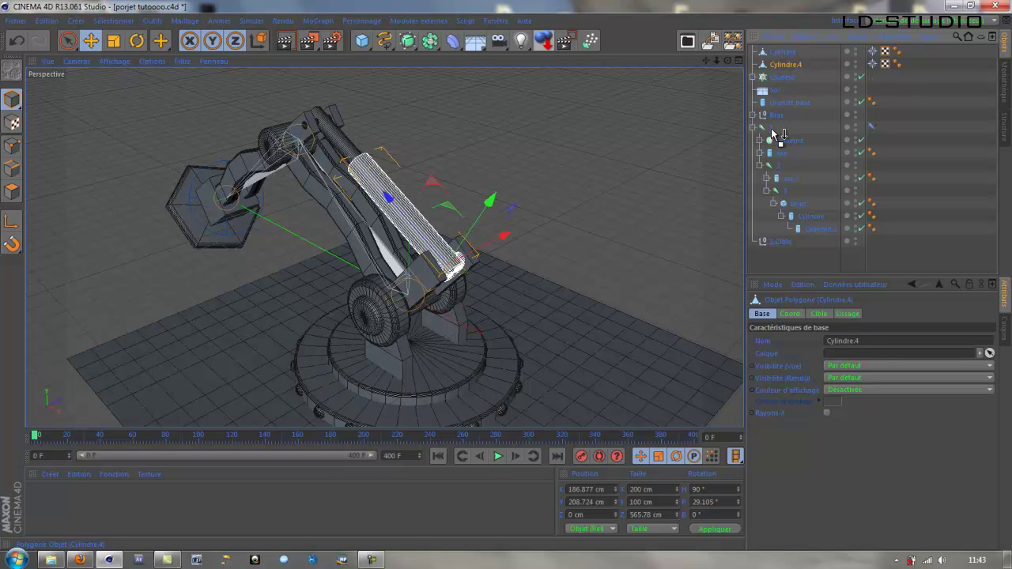
drag(772, 128, 772, 128)
Identify the joint carrying the forearm and make the rod Cylindre a child of joint 2
click(784, 53)
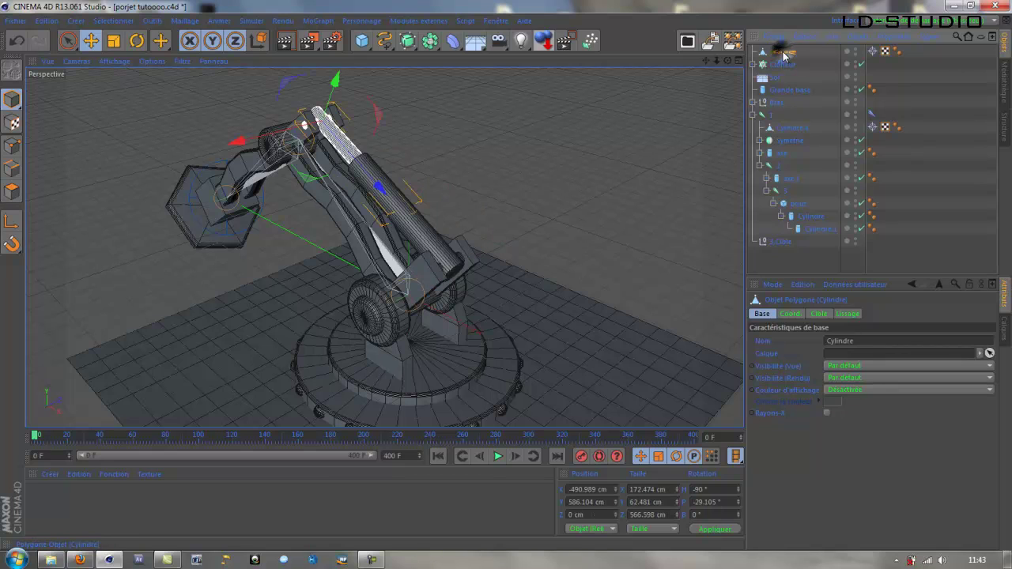
click(244, 169)
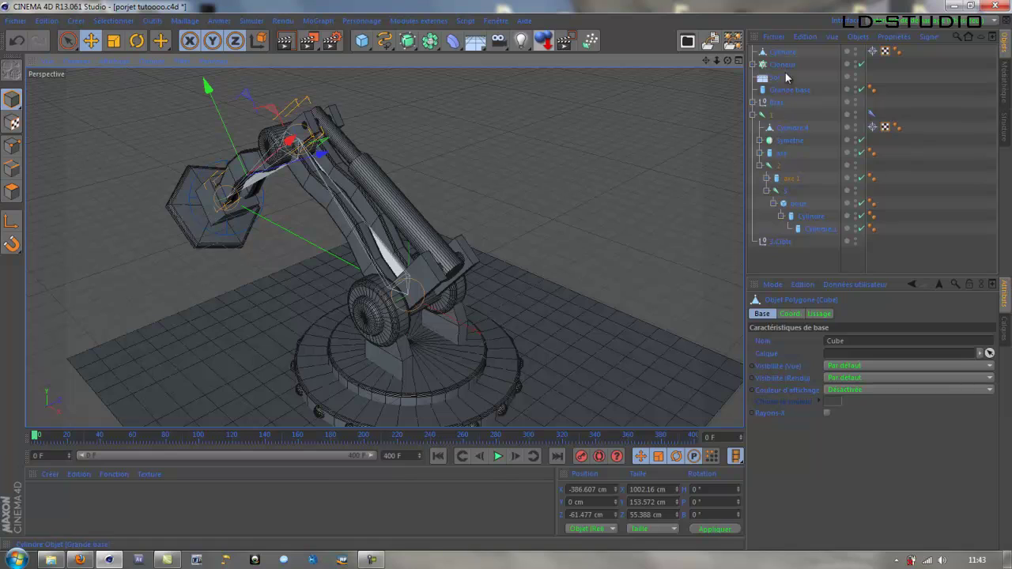
click(783, 53)
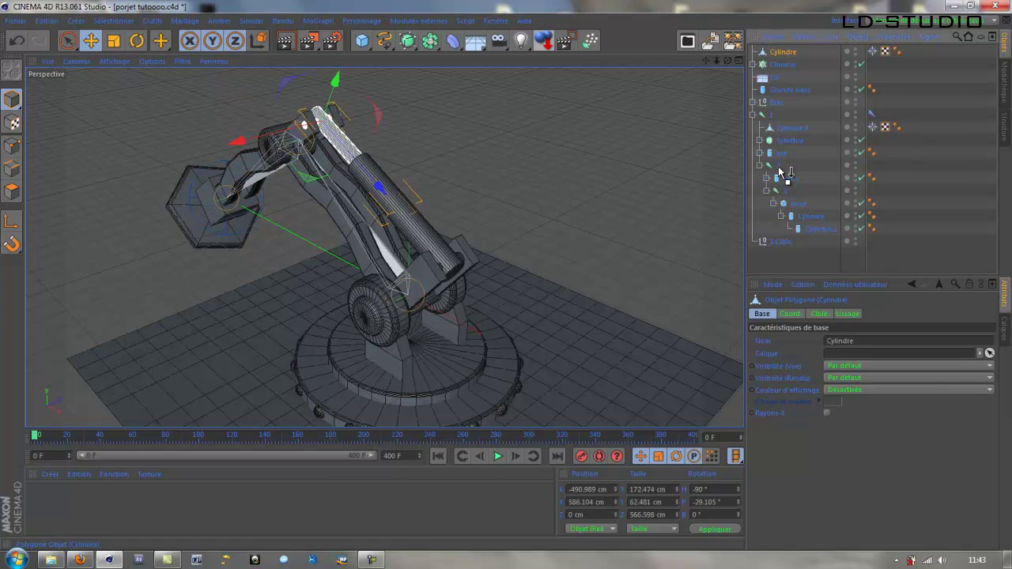
drag(779, 168, 778, 167)
Test the piston rig by moving the 3.Cible null around, ending at about X -1119 cm, Z -117 cm
click(783, 243)
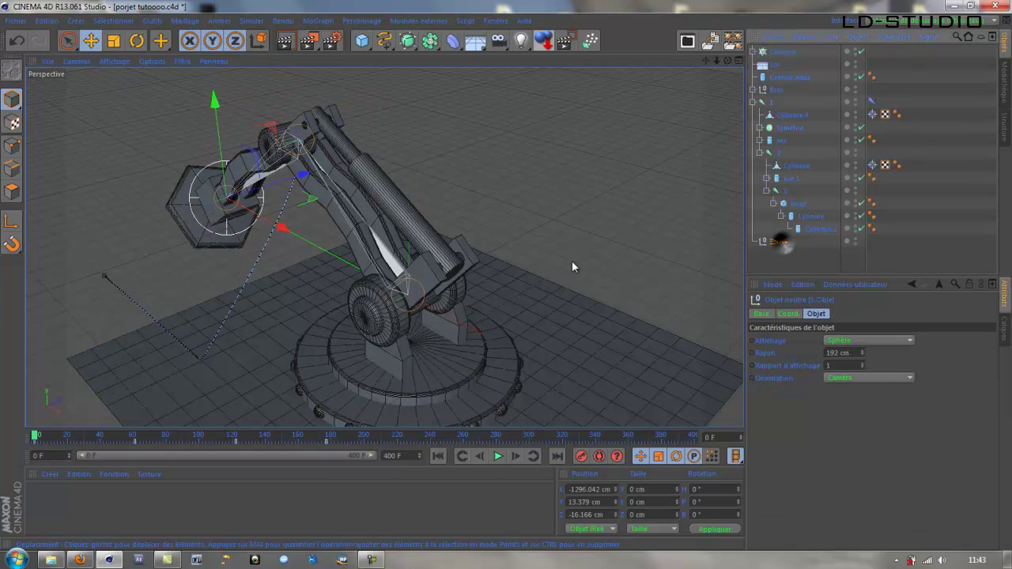
drag(283, 230, 311, 273)
alt+middle_drag(523, 178, 520, 252)
drag(327, 317, 294, 308)
scroll(261, 375, down, 4)
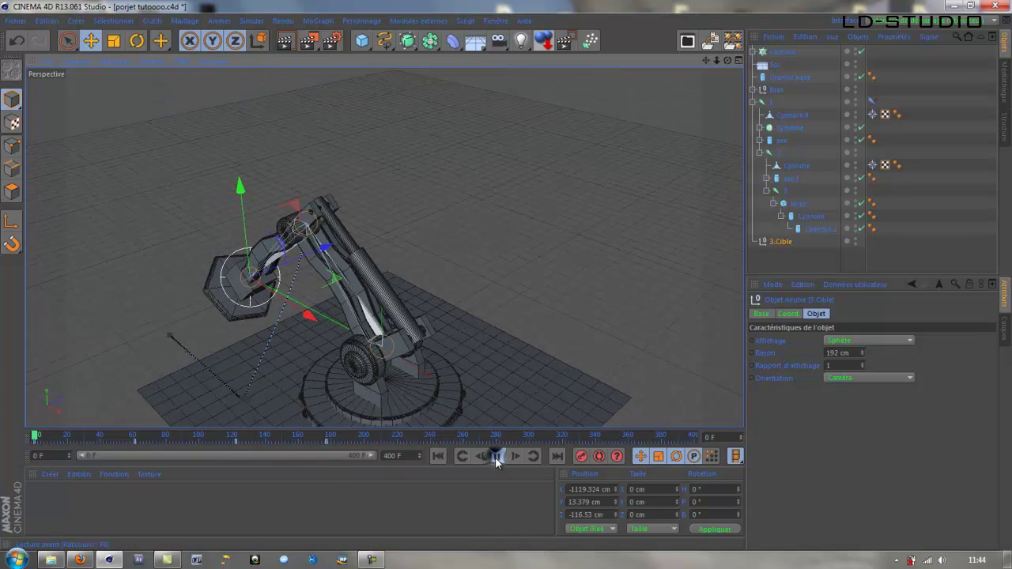
Play the arm animation to check the piston's movement, stop it and return to frame 0
click(497, 457)
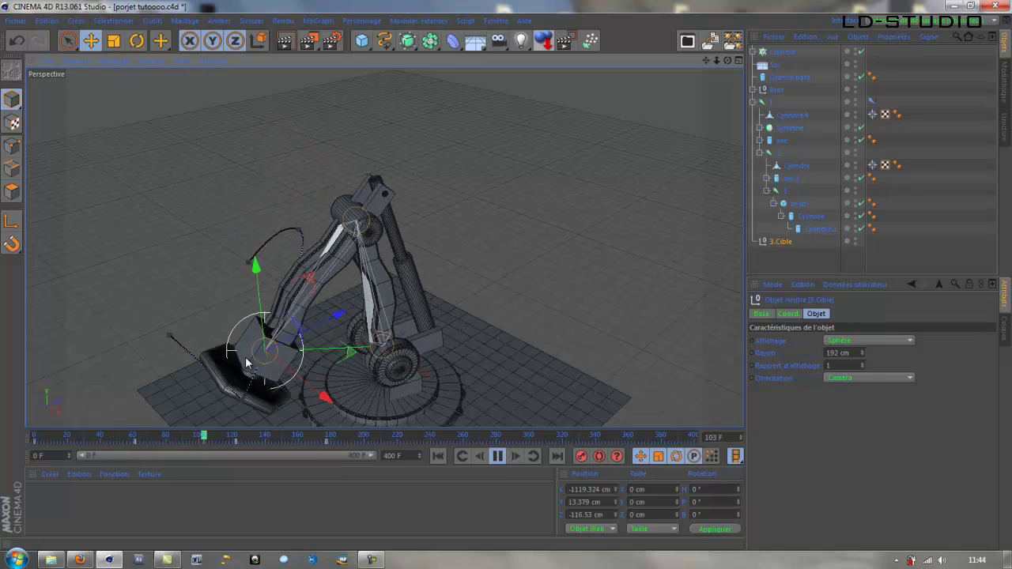
click(493, 458)
click(439, 457)
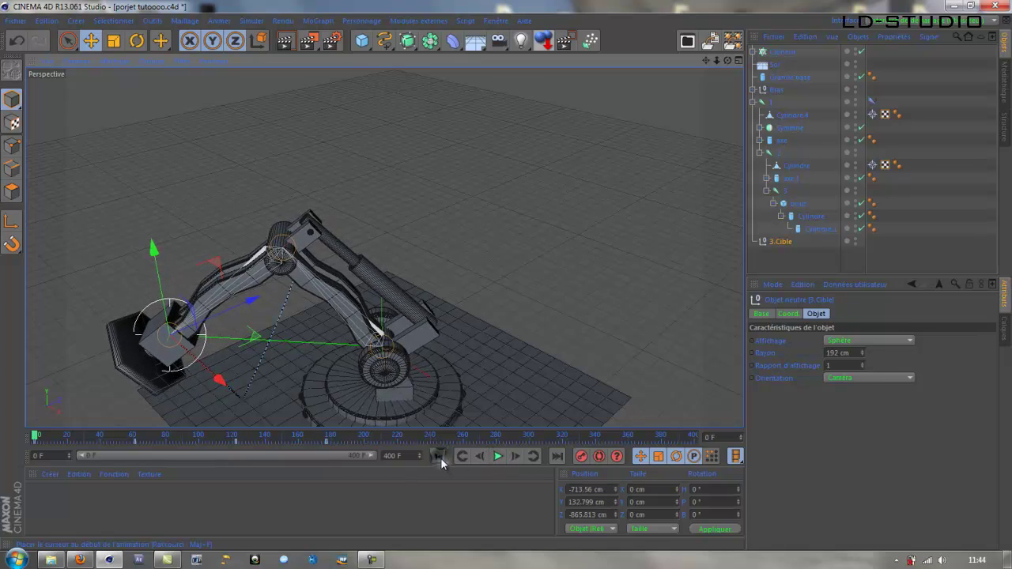
click(378, 560)
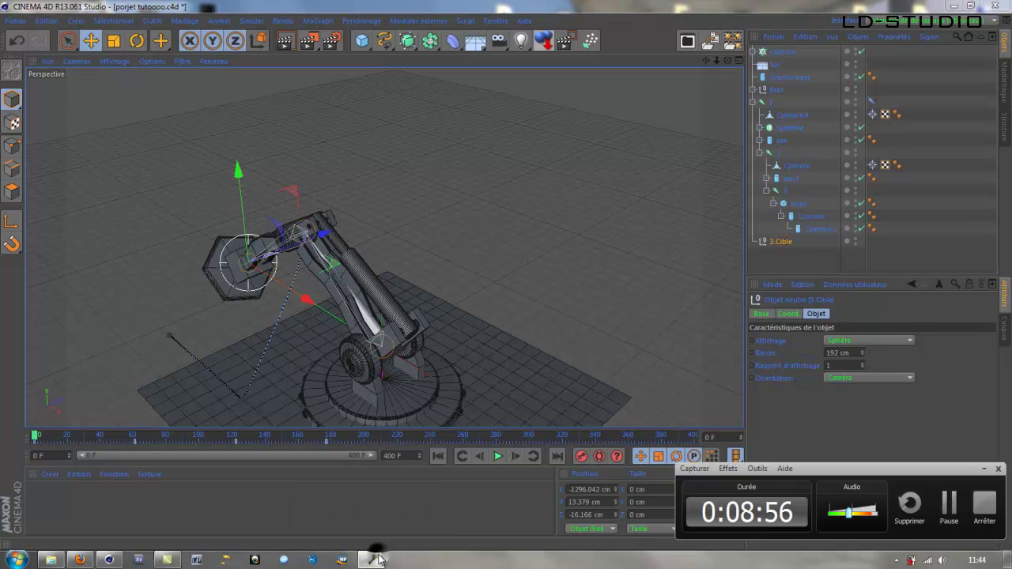
click(991, 510)
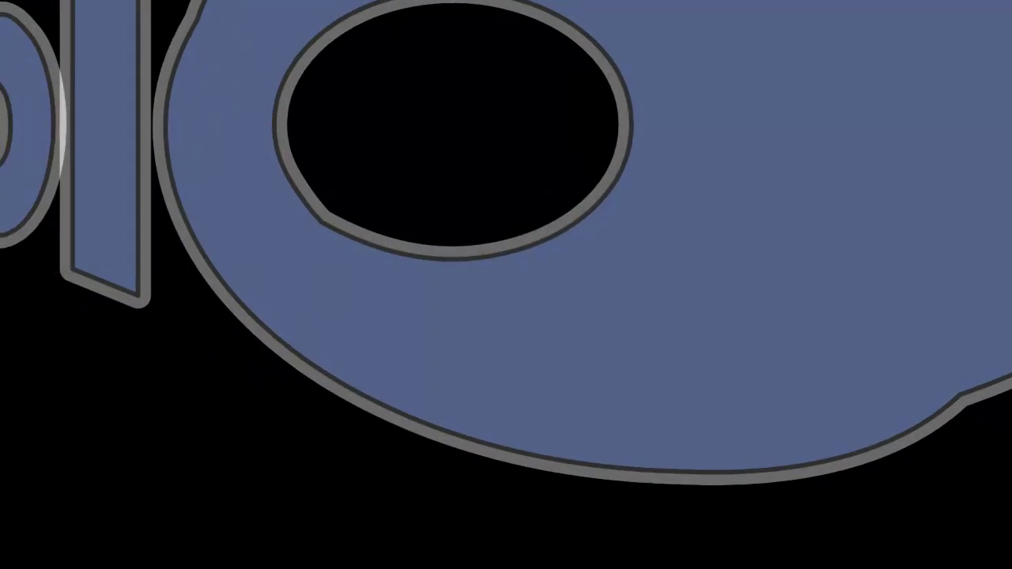